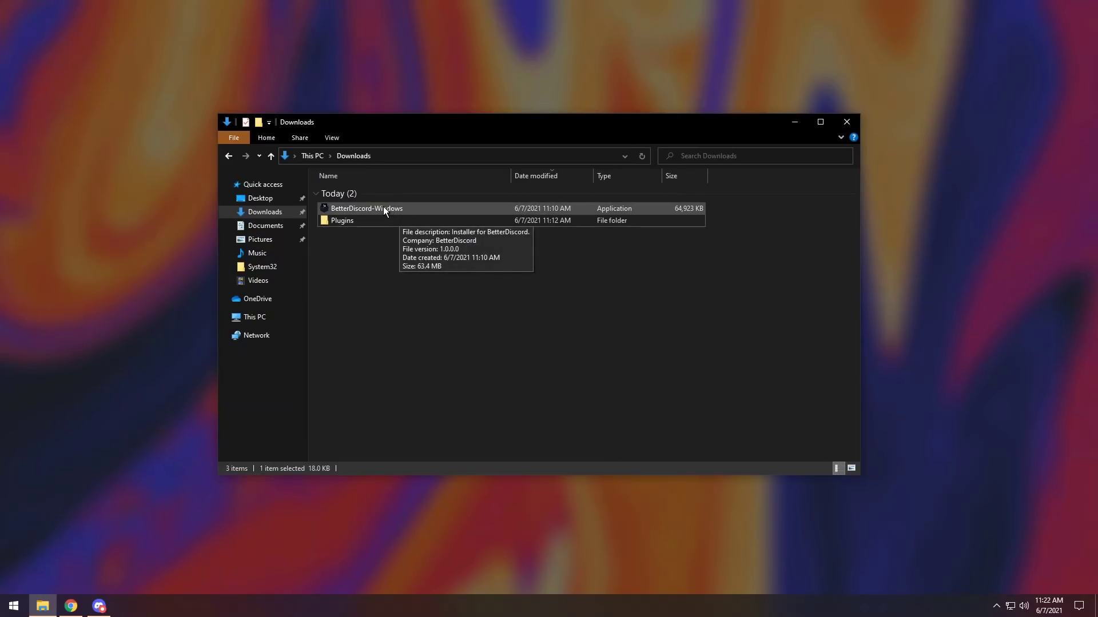
- Run the BetterDiscord-Windows installer, accept the license, install BetterDiscord for the regular Discord version, and dismiss its changelog
{"action": "double_click", "coordinate": [383, 207]}
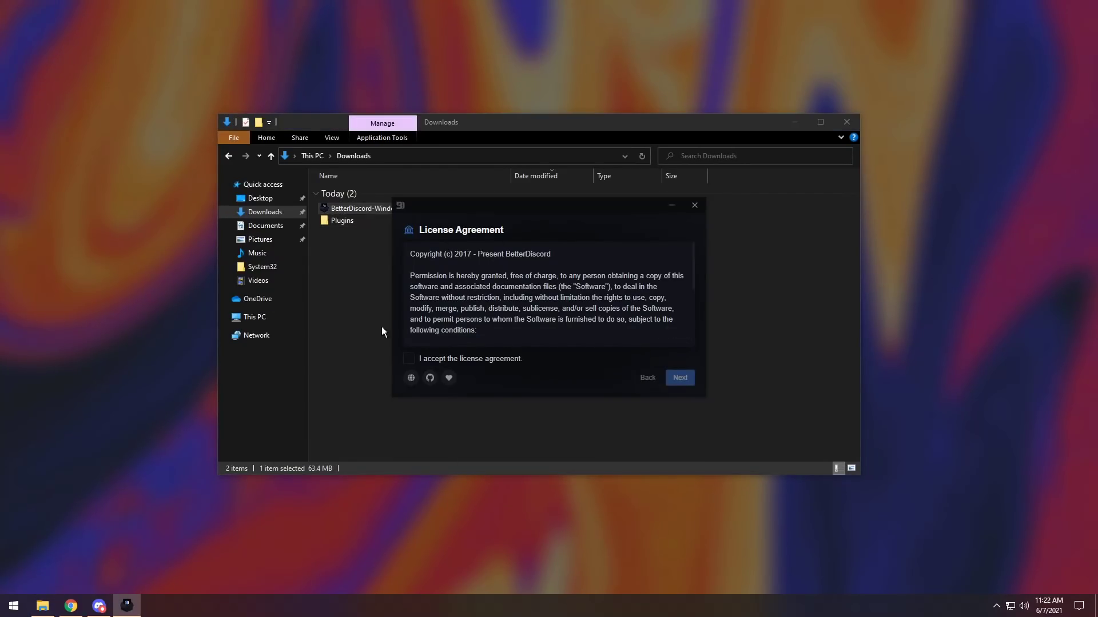
{"action": "left_click", "coordinate": [413, 359]}
{"action": "left_click", "coordinate": [680, 378]}
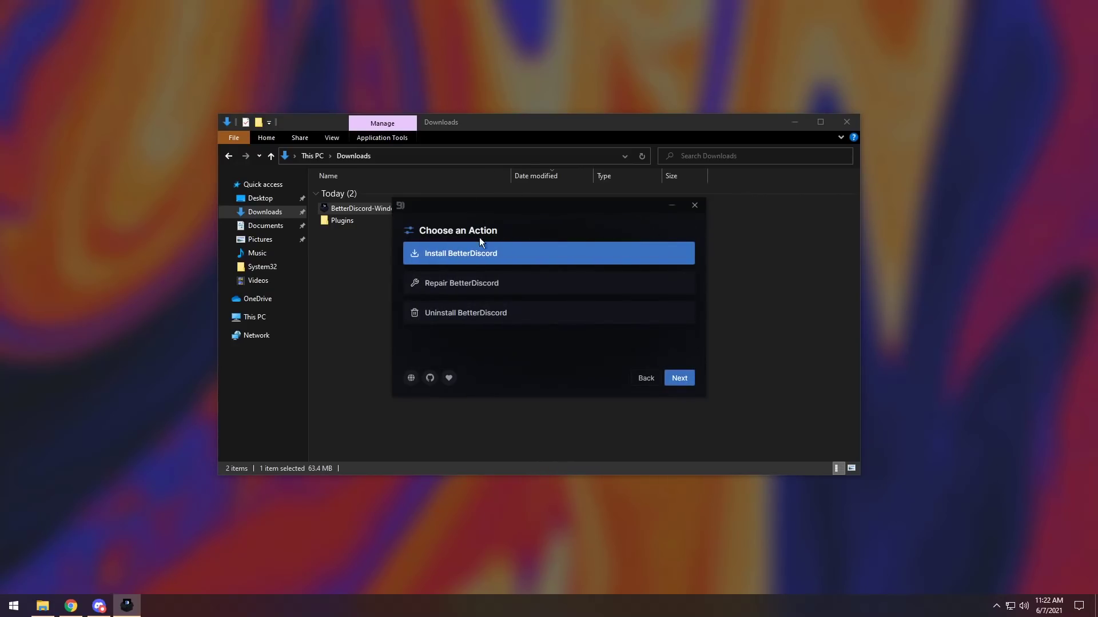
{"action": "left_click", "coordinate": [670, 379]}
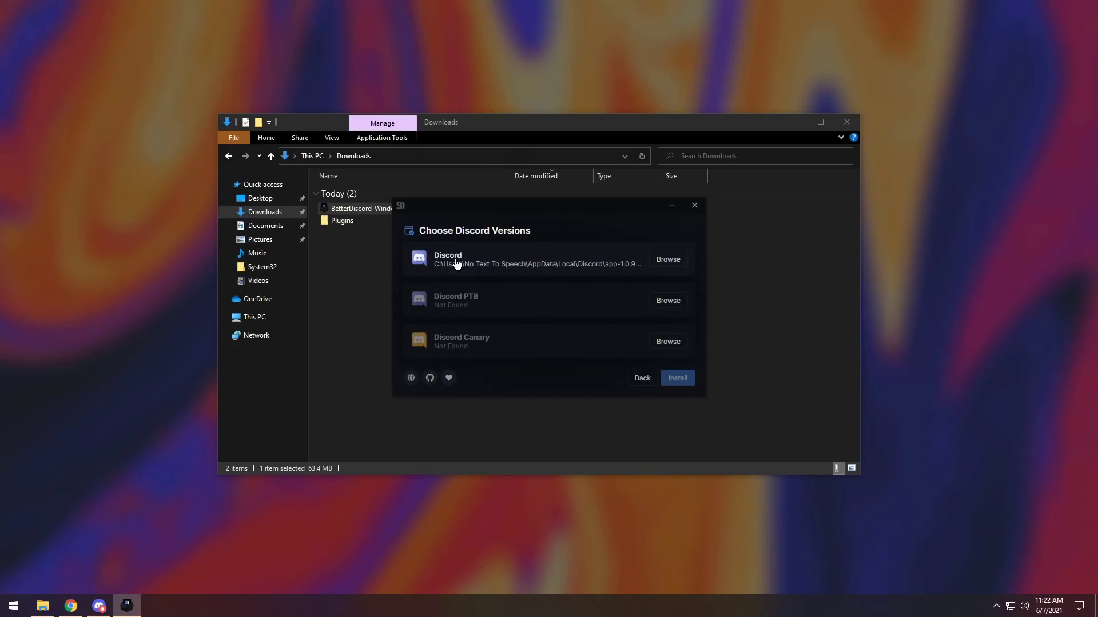
{"action": "left_click", "coordinate": [677, 378]}
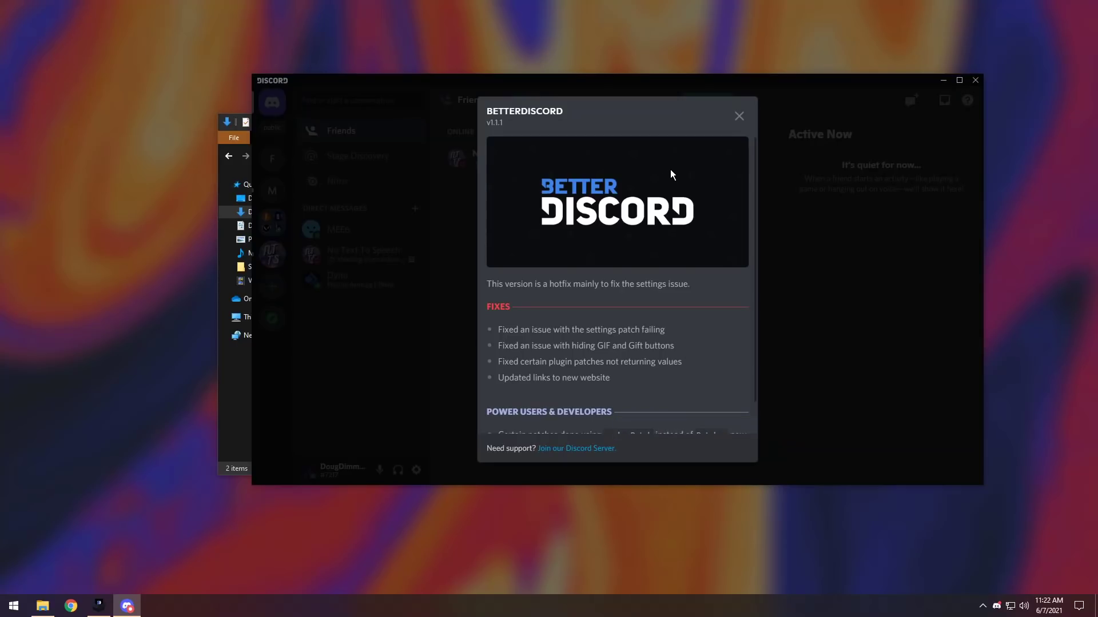
{"action": "left_click", "coordinate": [739, 117]}
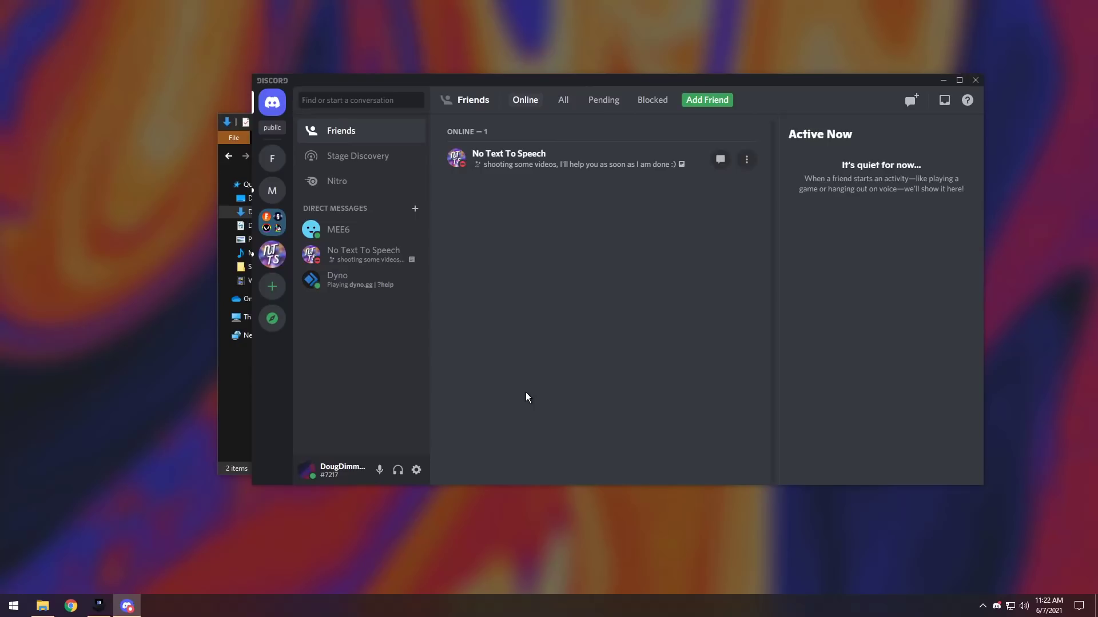
- Open the BetterDiscord plugins folder from Discord's user settings and rearrange the windows so the folder is in view
{"action": "left_click", "coordinate": [416, 470]}
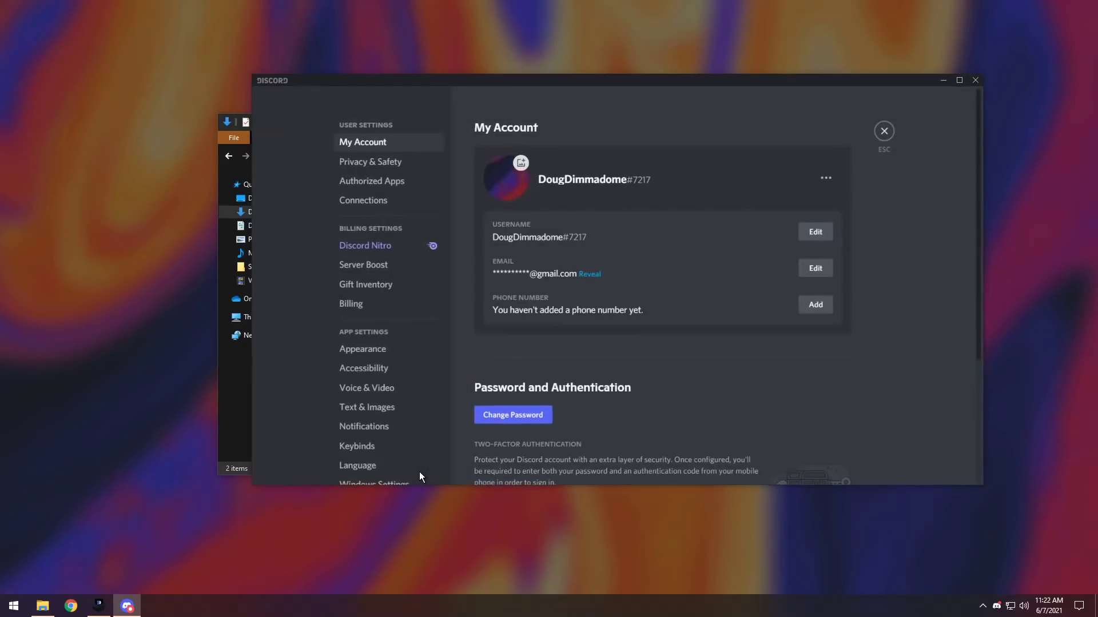
{"action": "scroll", "coordinate": [366, 371], "scroll_direction": "down", "scroll_amount": 5}
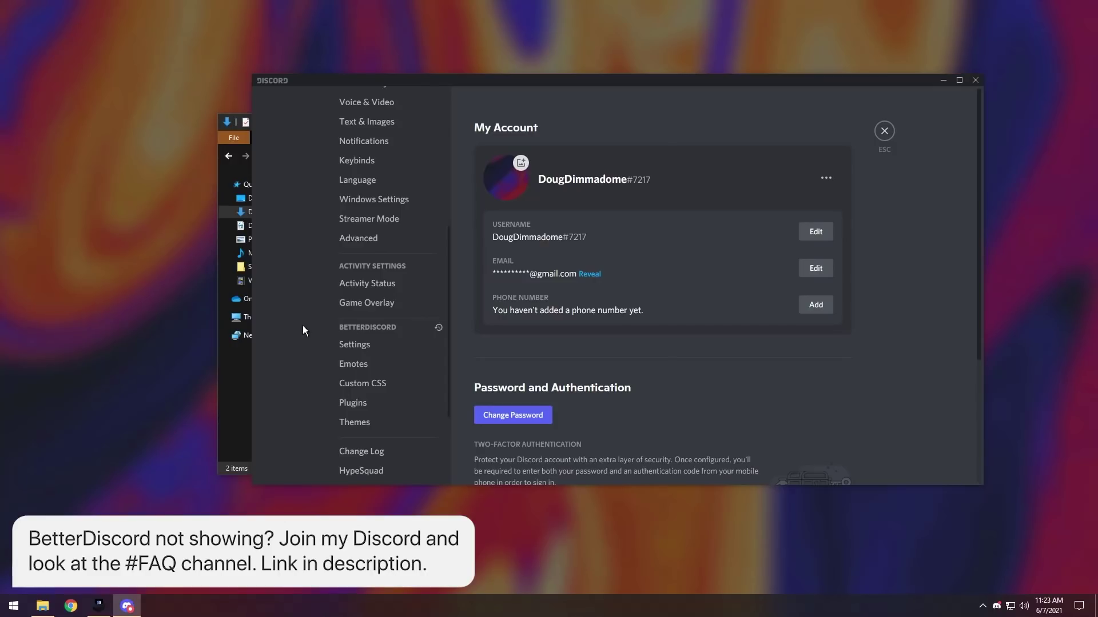
{"action": "left_click", "coordinate": [360, 405]}
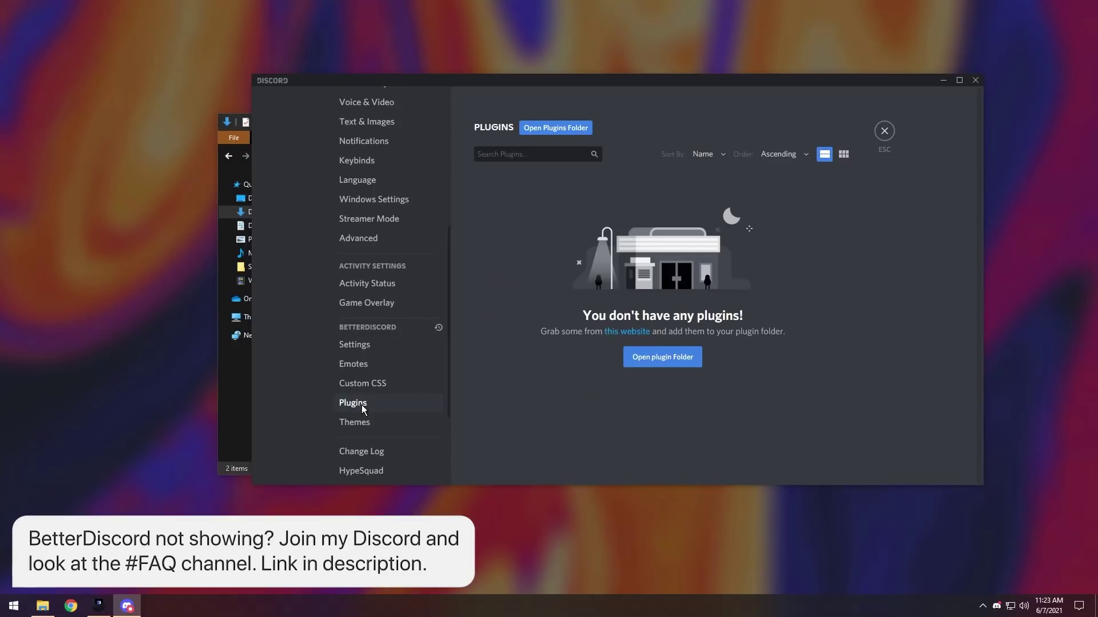
{"action": "left_click", "coordinate": [551, 128]}
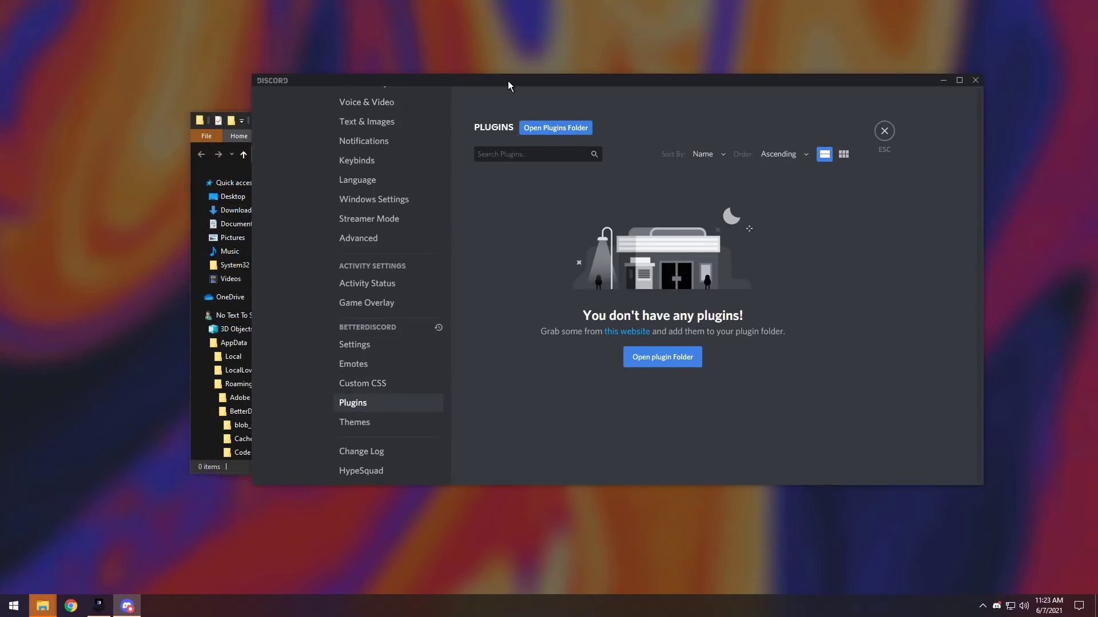
{"action": "left_click_drag", "start_coordinate": [508, 80], "coordinate": [587, 280]}
{"action": "left_click_drag", "start_coordinate": [417, 128], "coordinate": [558, 101]}
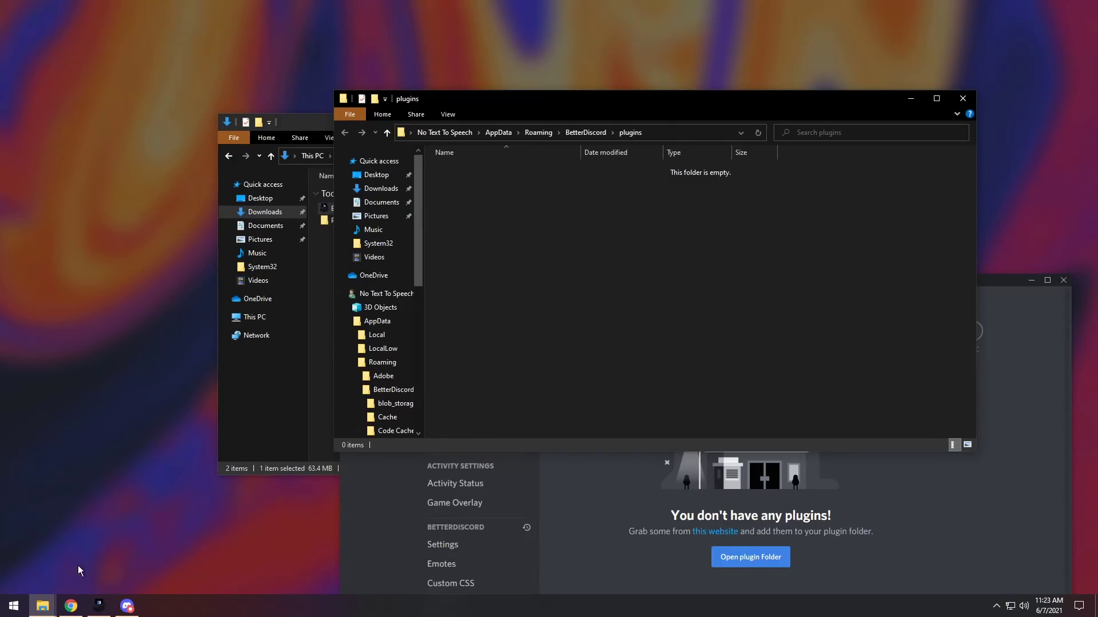
- Switch to Chrome, download the BadgesEverywhere plugin from its BetterDiscord page, keep the flagged file, and close the browser
{"action": "left_click", "coordinate": [71, 605]}
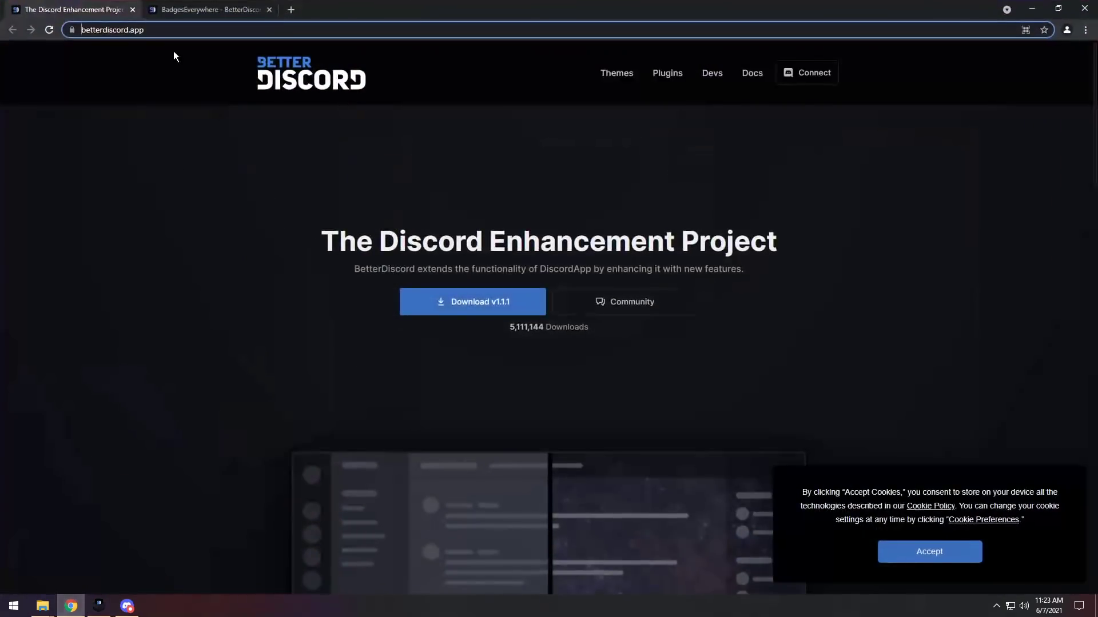
{"action": "left_click", "coordinate": [235, 12]}
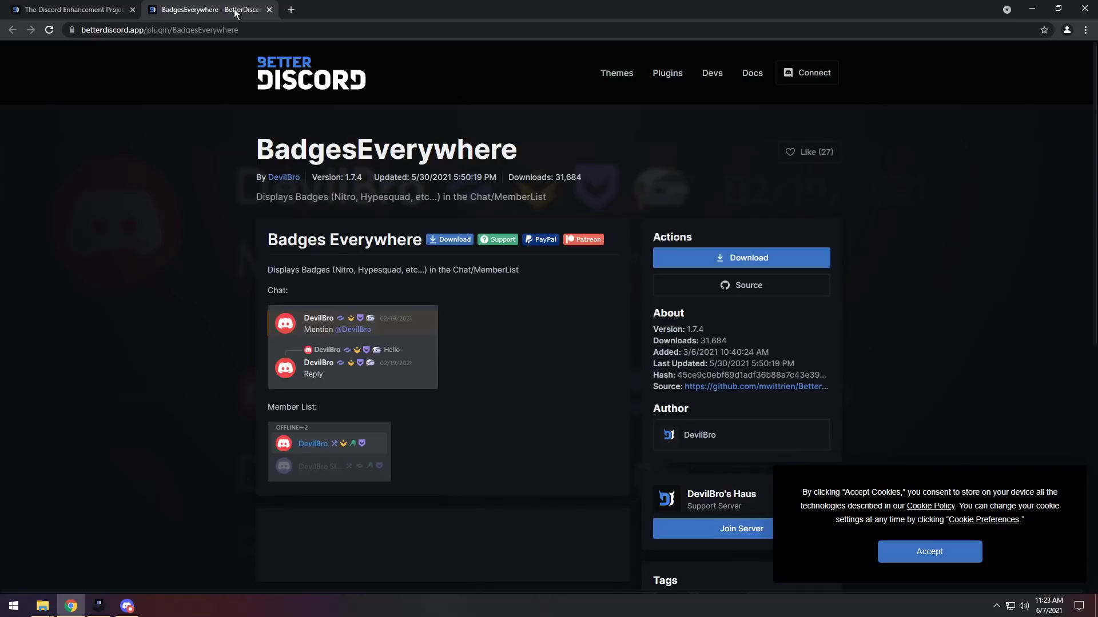
{"action": "left_click", "coordinate": [691, 255]}
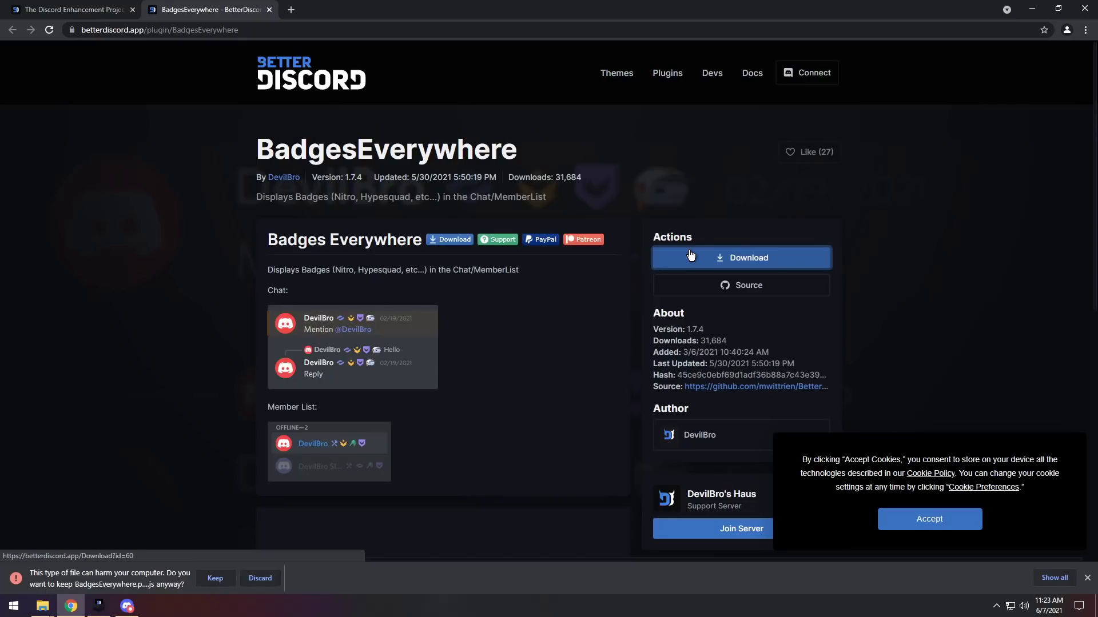
{"action": "left_click", "coordinate": [216, 578]}
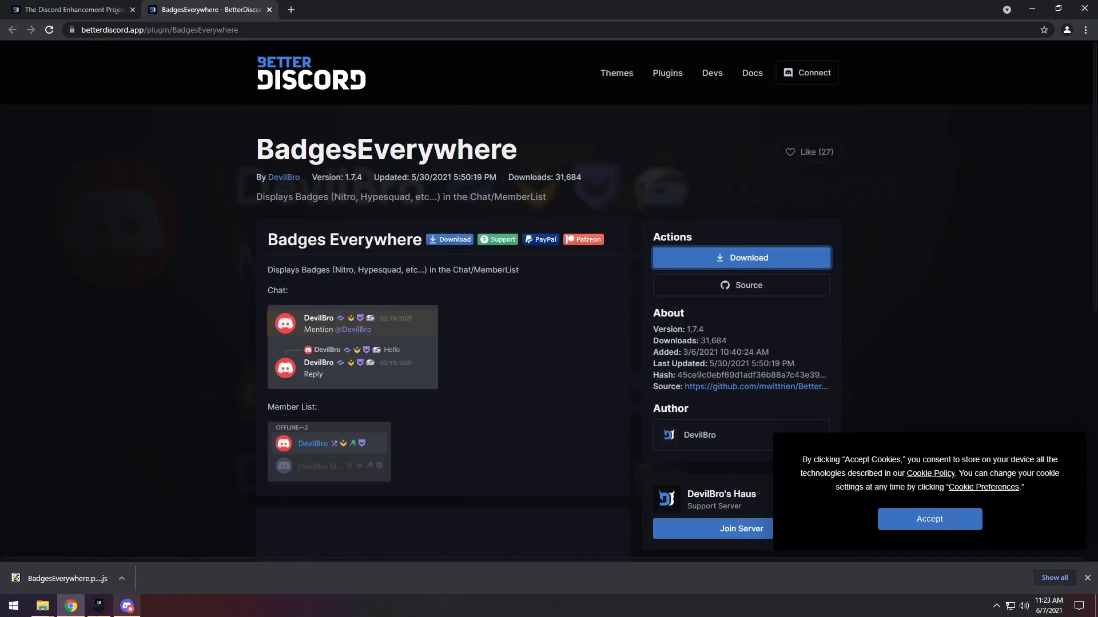
{"action": "left_click", "coordinate": [1085, 8]}
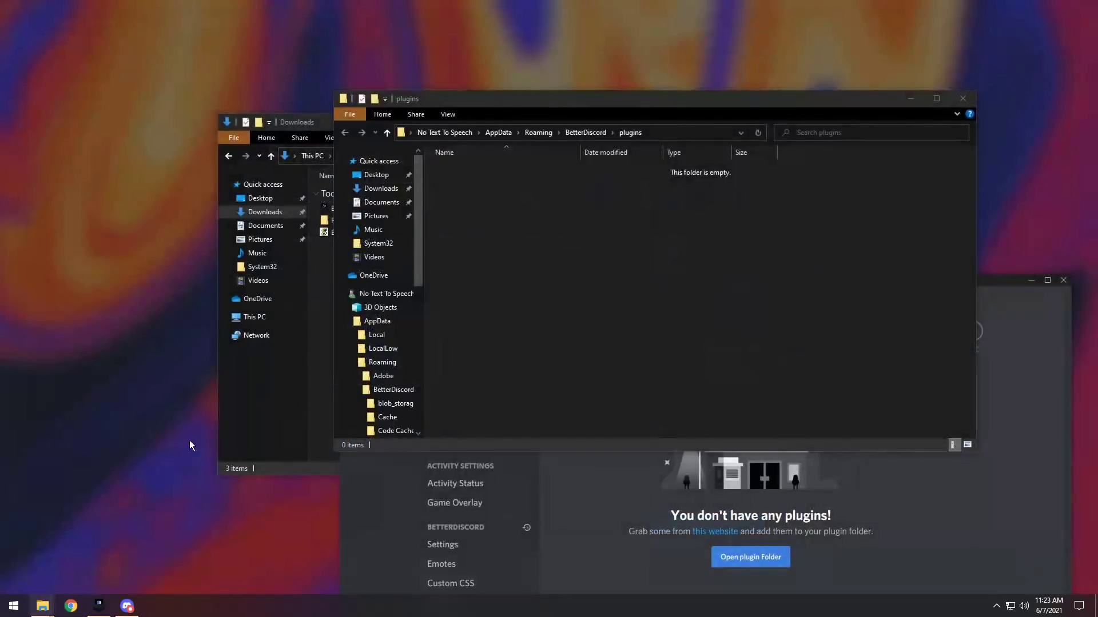
- Place the Downloads and plugins folders side by side and move BadgesEverywhere.plugin into the plugins folder
{"action": "left_click", "coordinate": [299, 118]}
{"action": "left_click_drag", "start_coordinate": [310, 127], "coordinate": [83, 149]}
{"action": "left_click_drag", "start_coordinate": [470, 101], "coordinate": [620, 108]}
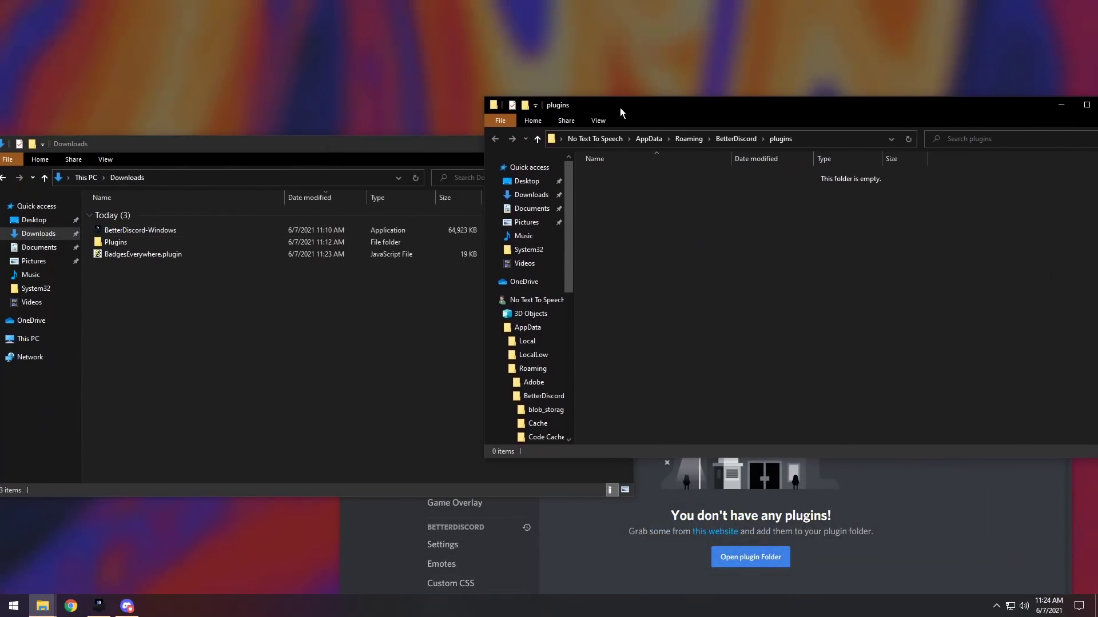
{"action": "left_click_drag", "start_coordinate": [213, 154], "coordinate": [209, 144]}
{"action": "left_click_drag", "start_coordinate": [132, 240], "coordinate": [745, 259]}
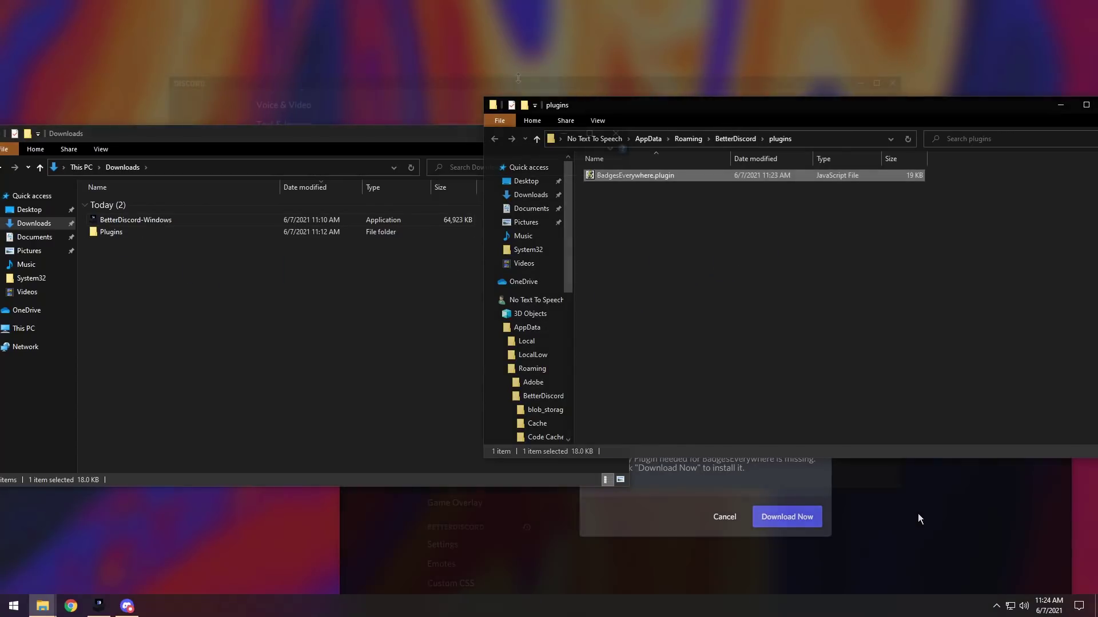
- In Discord, enable BadgesEverywhere together with its BDFDB library, downloading the missing library through the plugin's settings
{"action": "left_click", "coordinate": [517, 86]}
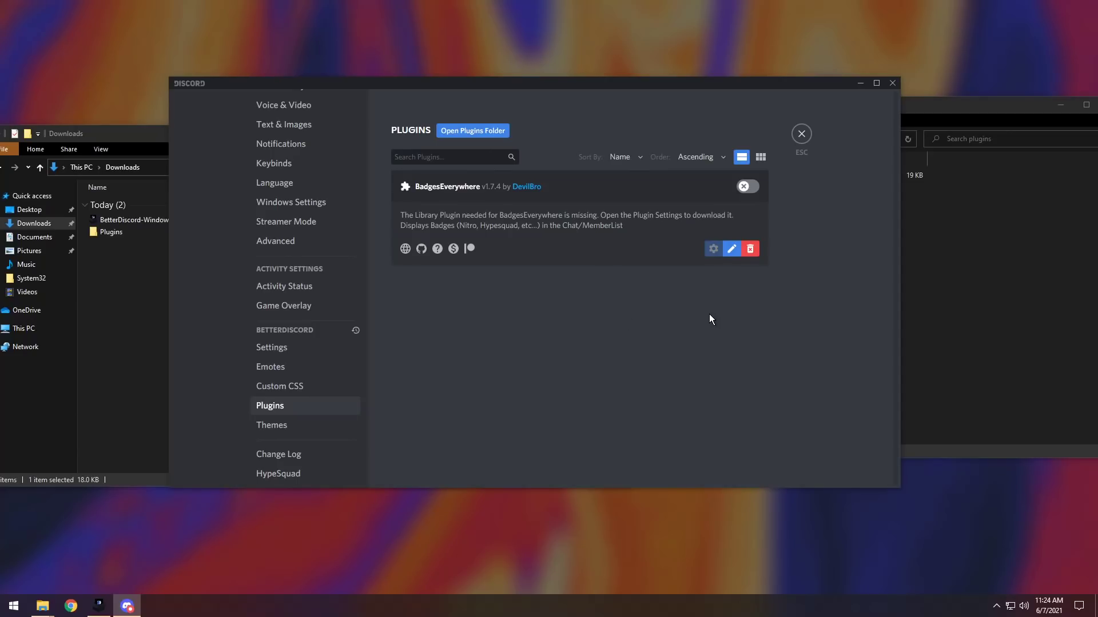
{"action": "left_click", "coordinate": [750, 187]}
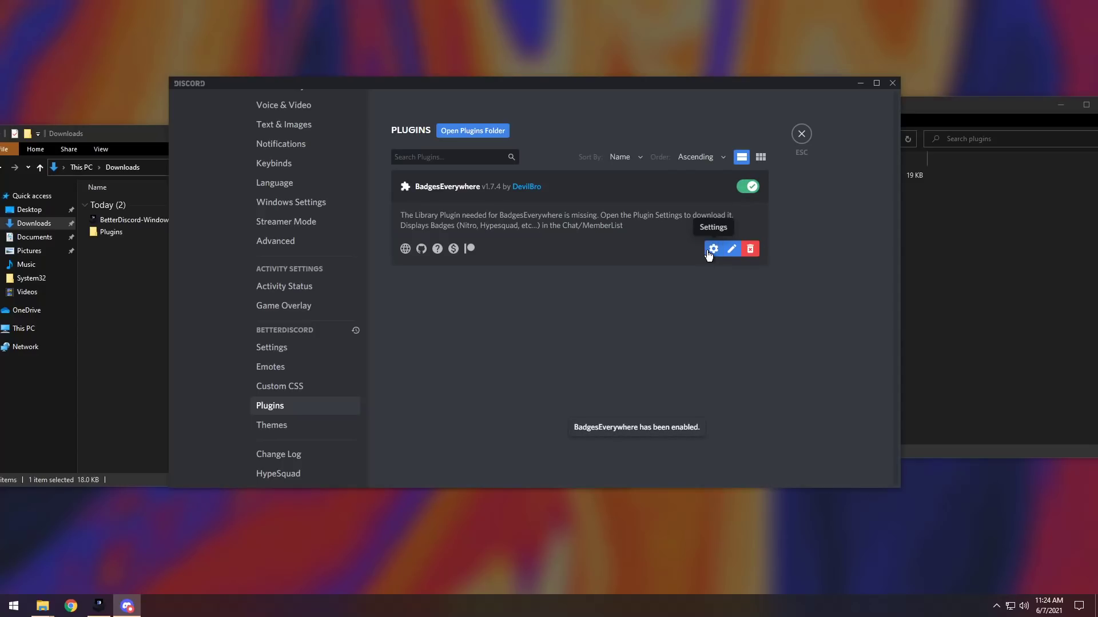
{"action": "left_click", "coordinate": [710, 250]}
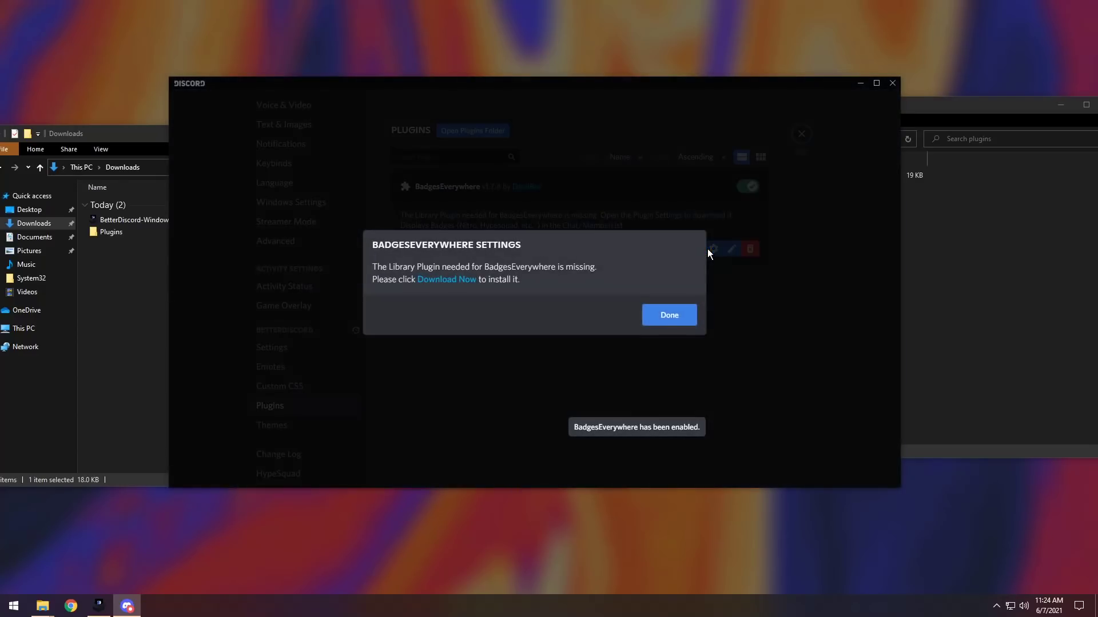
{"action": "left_click", "coordinate": [439, 280]}
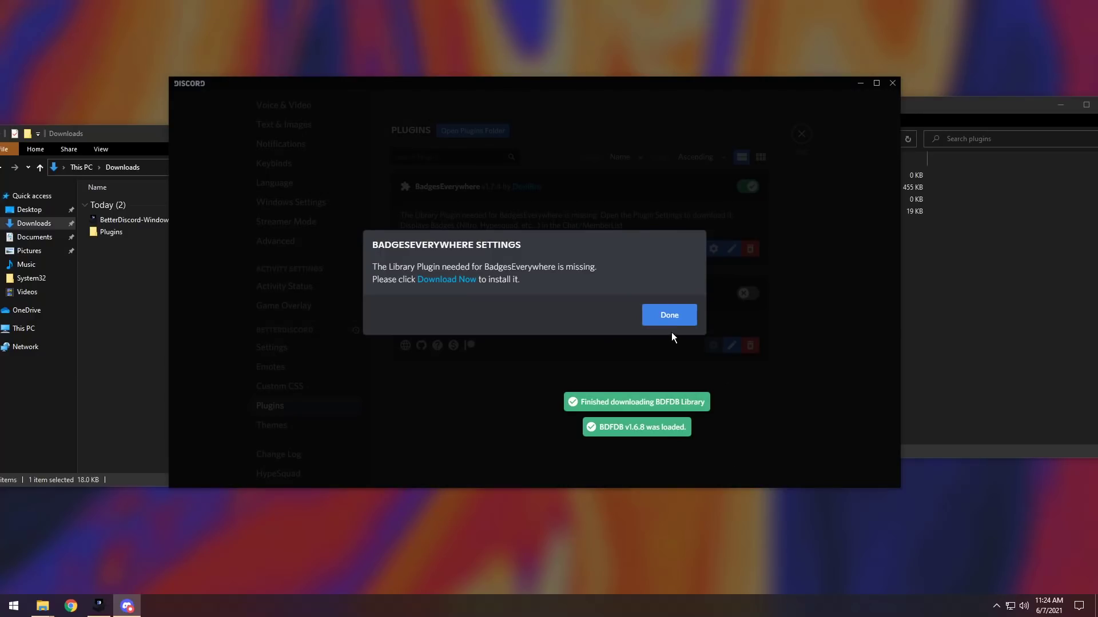
{"action": "left_click", "coordinate": [668, 315]}
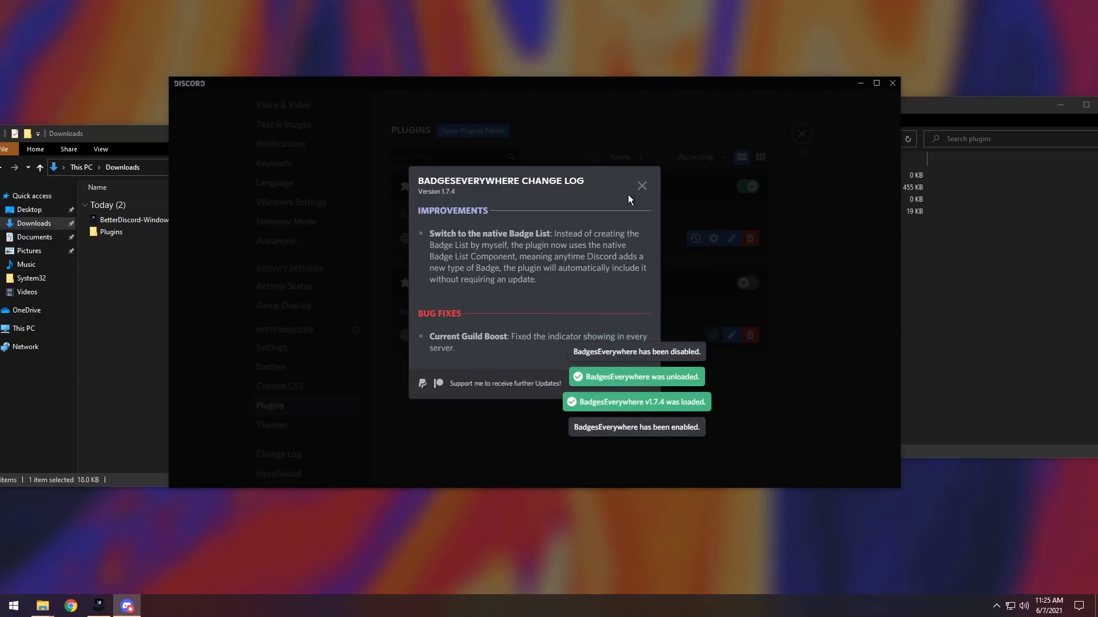
{"action": "left_click", "coordinate": [438, 418]}
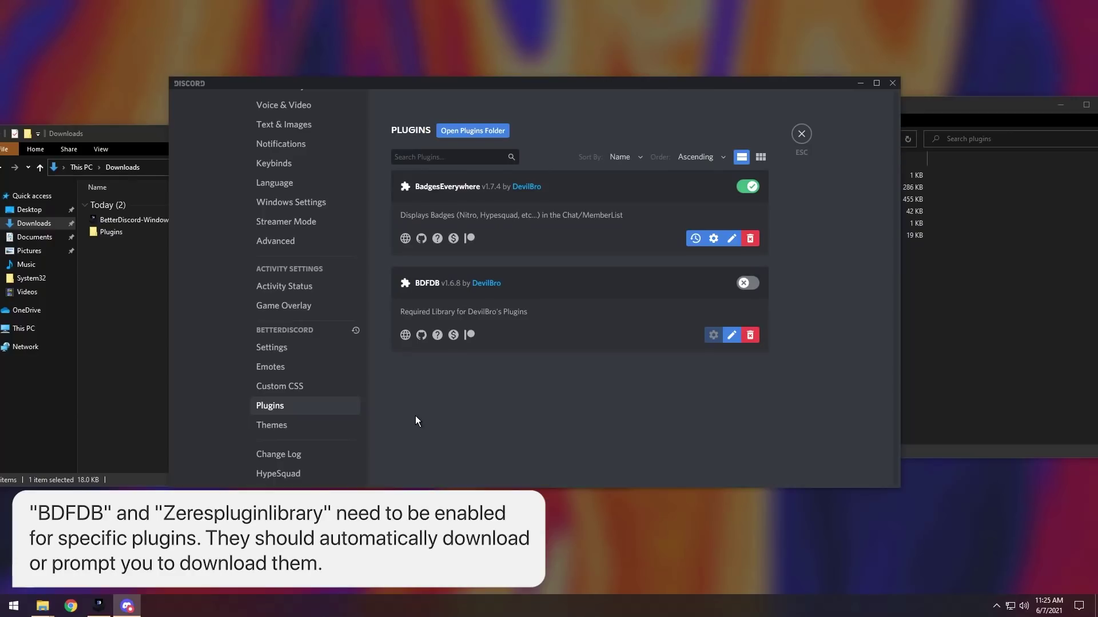
{"action": "left_click", "coordinate": [748, 284]}
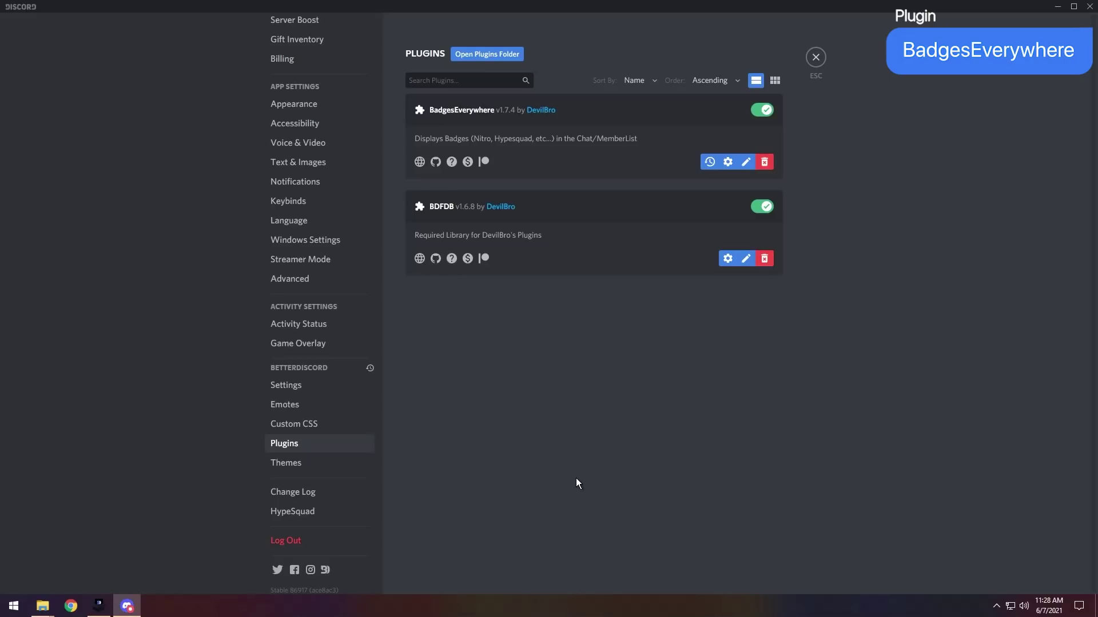
- Review the BadgesEverywhere settings and examine the user badges in the general channel's messages and member list
{"action": "left_click", "coordinate": [728, 163]}
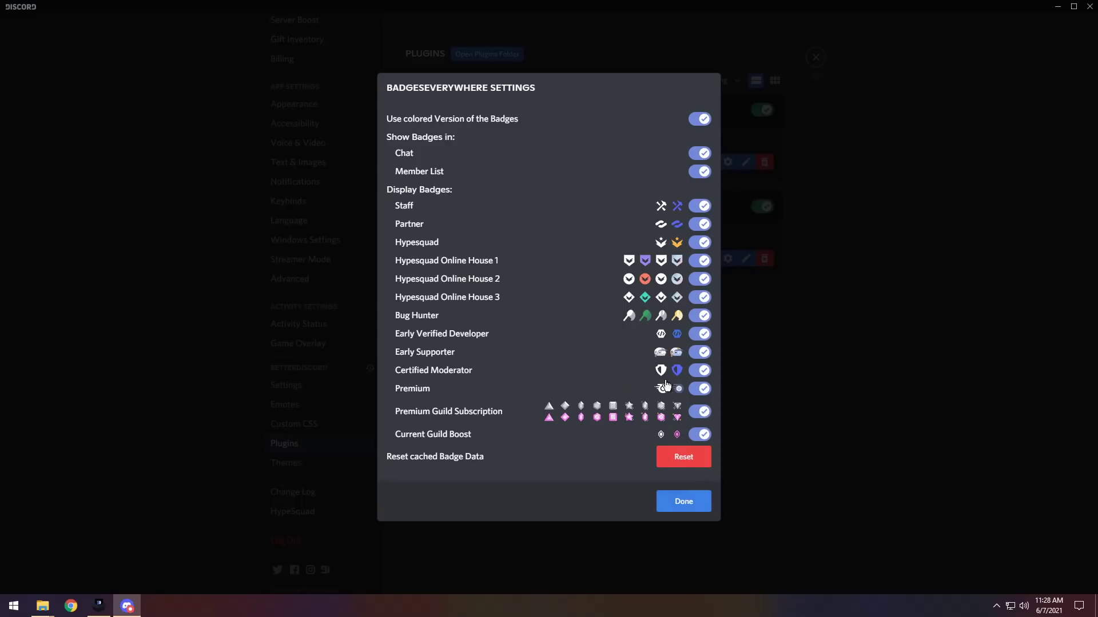
{"action": "left_click", "coordinate": [689, 502]}
{"action": "left_click", "coordinate": [817, 56]}
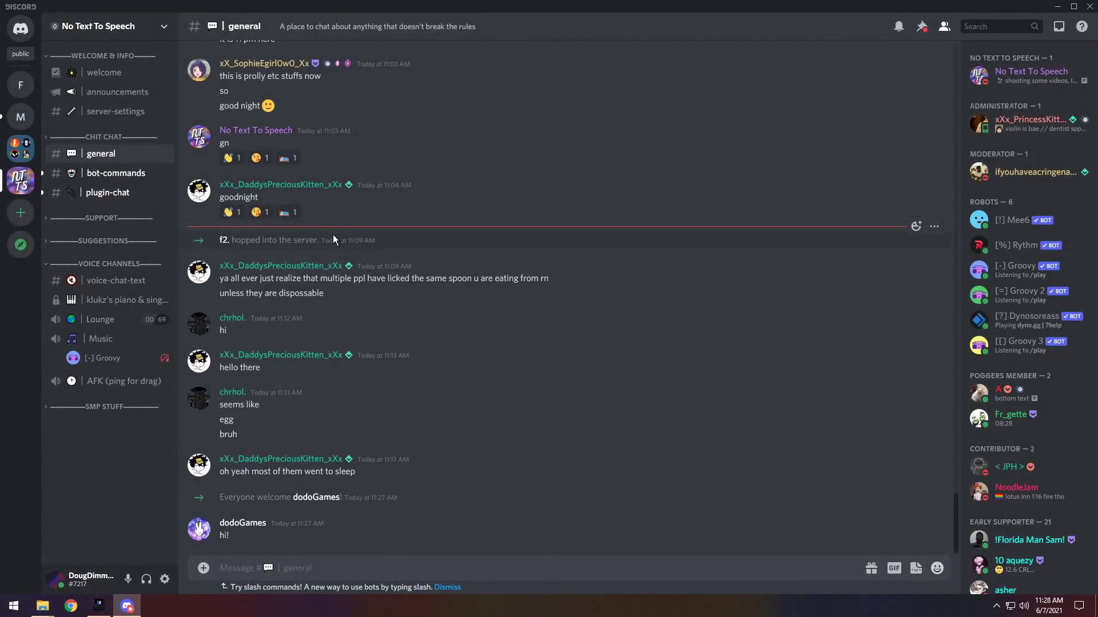
{"action": "scroll", "coordinate": [336, 235], "scroll_direction": "up", "scroll_amount": 2}
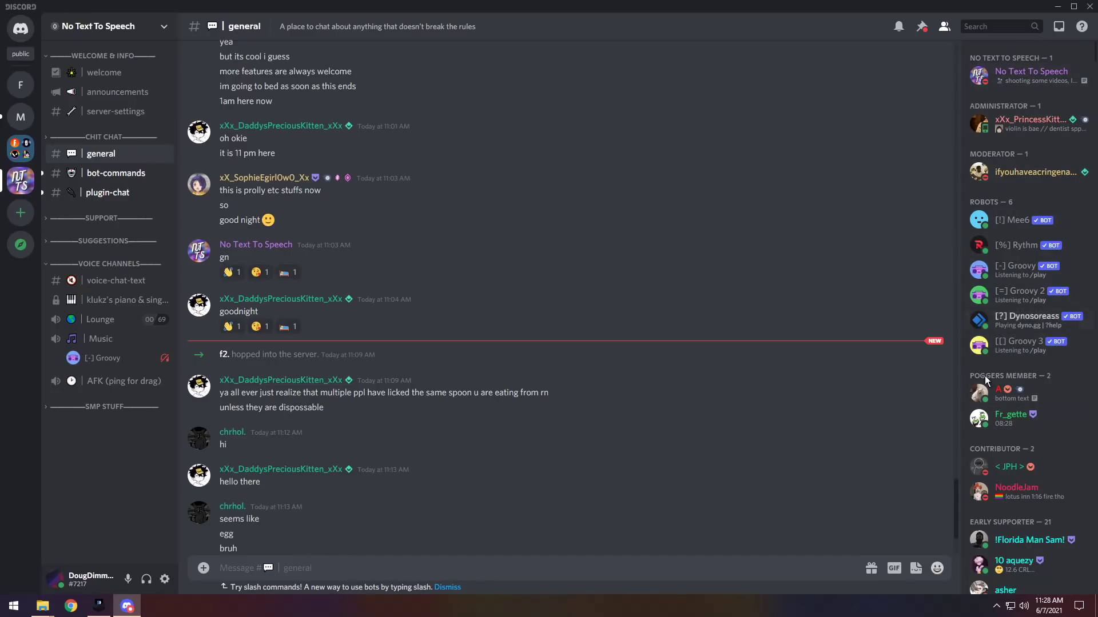
{"action": "scroll", "coordinate": [984, 376], "scroll_direction": "down", "scroll_amount": 5}
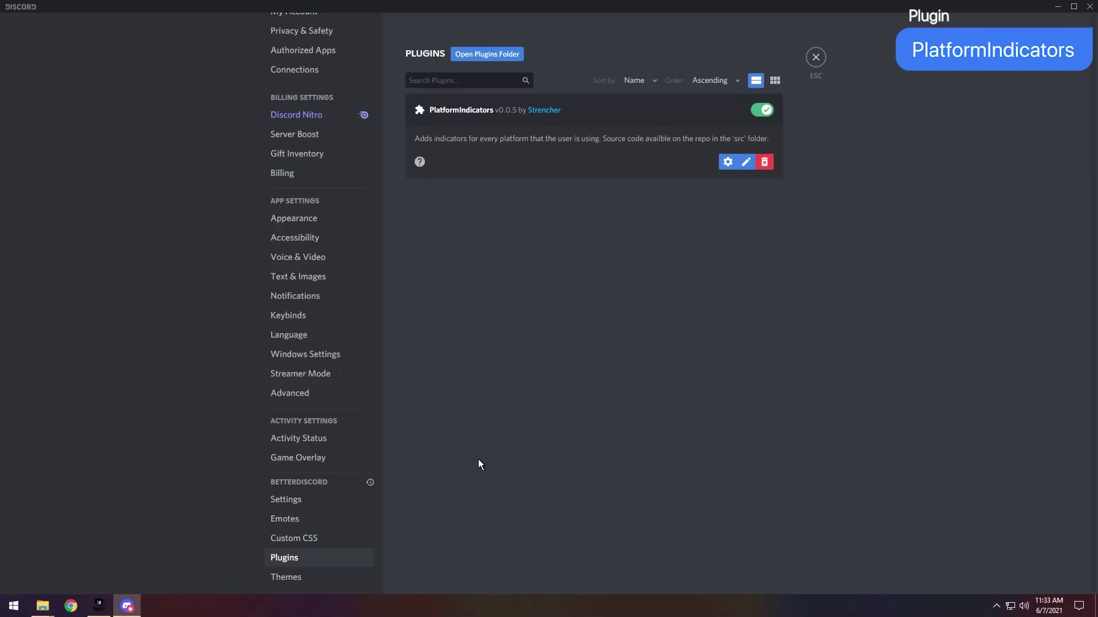
- Review the PlatformIndicators settings and examine the platform icons beside names in the general channel's member list
{"action": "left_click", "coordinate": [727, 162]}
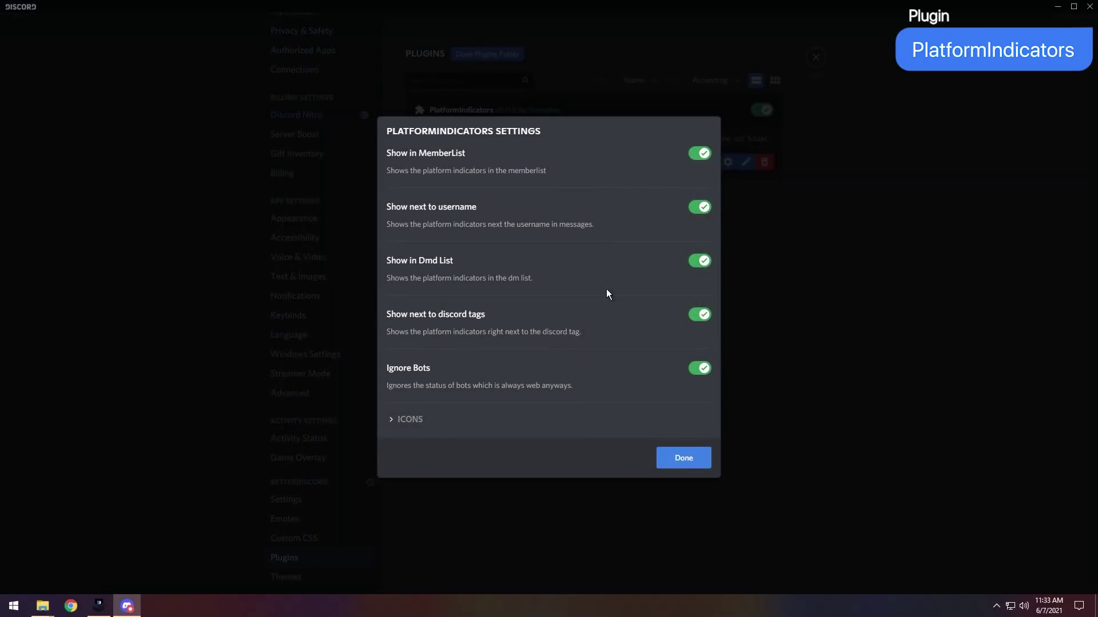
{"action": "left_click", "coordinate": [683, 458]}
{"action": "key", "text": "Escape"}
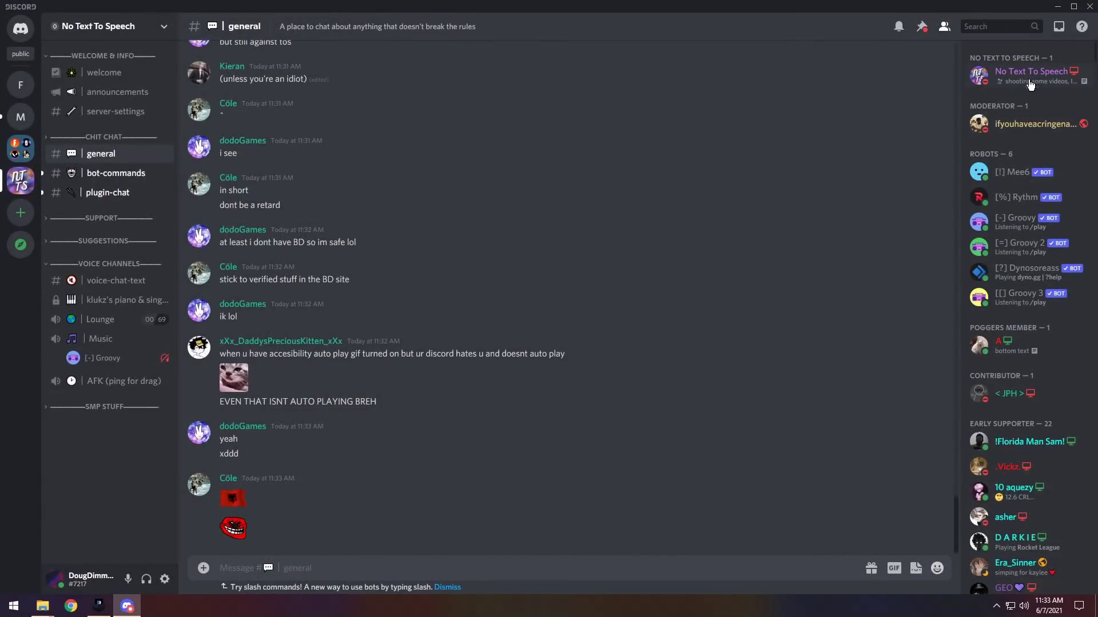
{"action": "mouse_move", "coordinate": [1087, 123]}
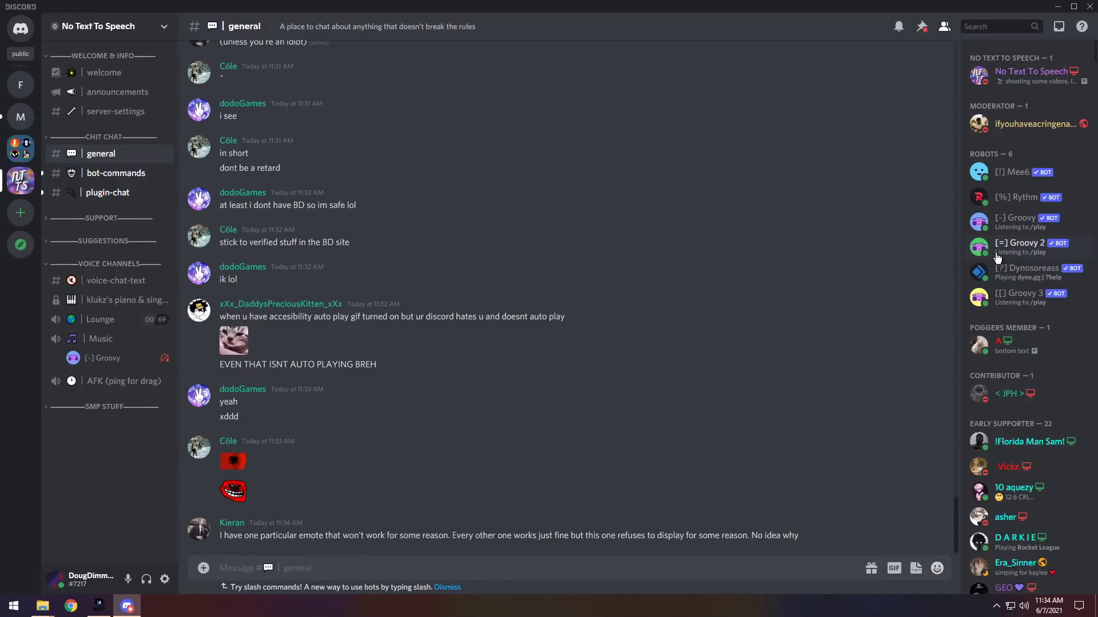
- Open the plugin-chat channel and look through the server emojis in the emoji picker, down to the Official Fortnite section
{"action": "left_click", "coordinate": [107, 192]}
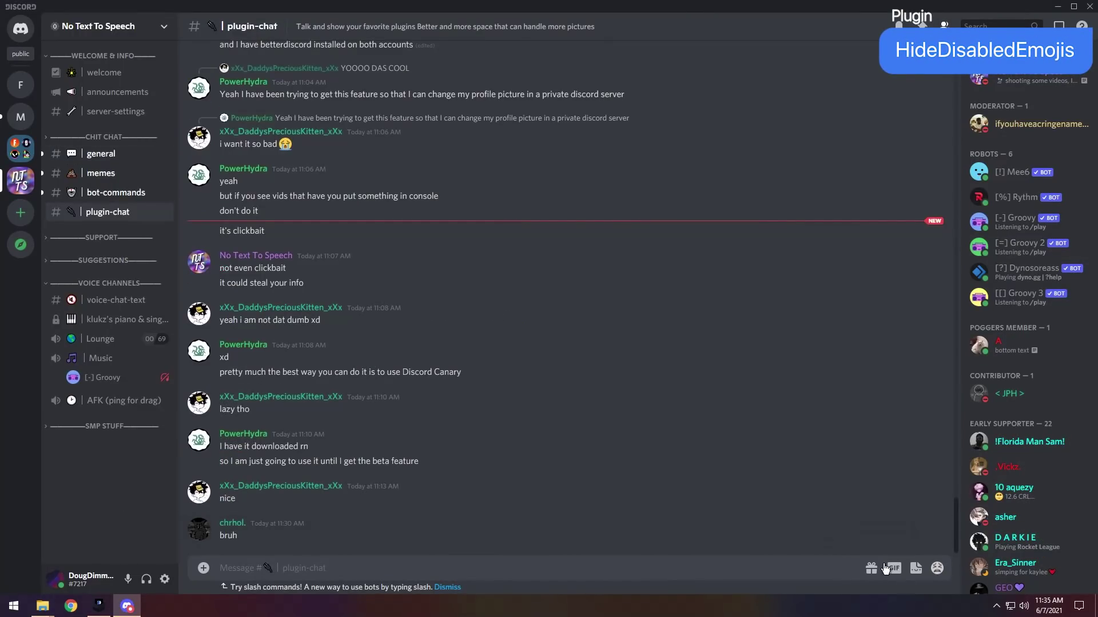
{"action": "left_click", "coordinate": [938, 570]}
{"action": "scroll", "coordinate": [838, 417], "scroll_direction": "down", "scroll_amount": 3}
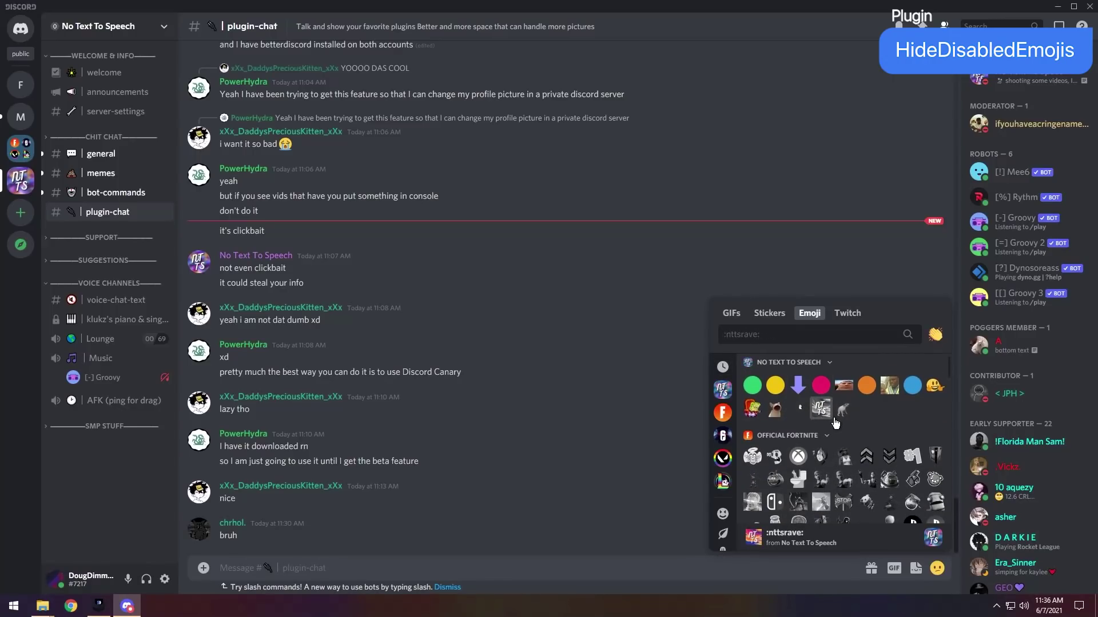
{"action": "scroll", "coordinate": [839, 423], "scroll_direction": "down", "scroll_amount": 1}
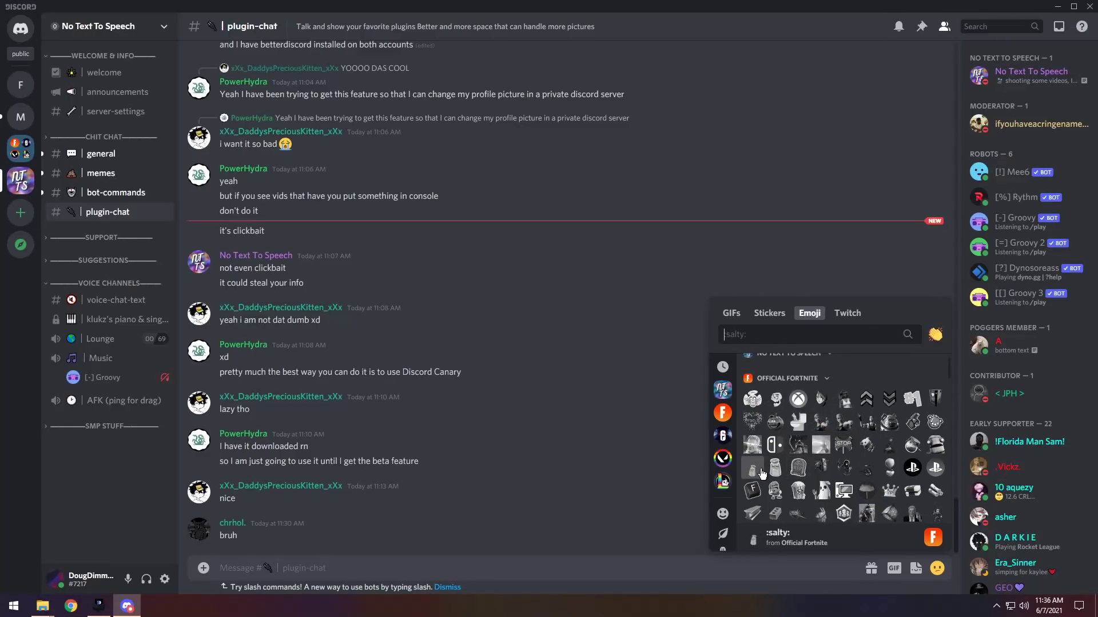
- Enable the HideDisabledEmojis plugin and reopen the emoji picker in the plugin-chat channel
{"action": "left_click", "coordinate": [164, 580]}
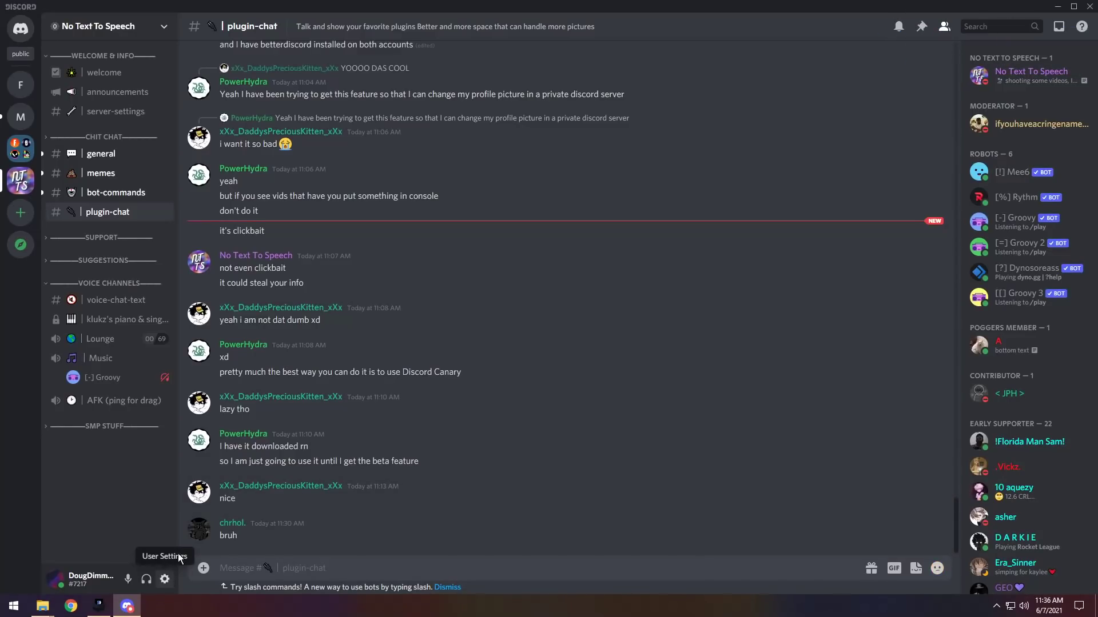
{"action": "scroll", "coordinate": [297, 500], "scroll_direction": "down", "scroll_amount": 4}
{"action": "left_click", "coordinate": [284, 386]}
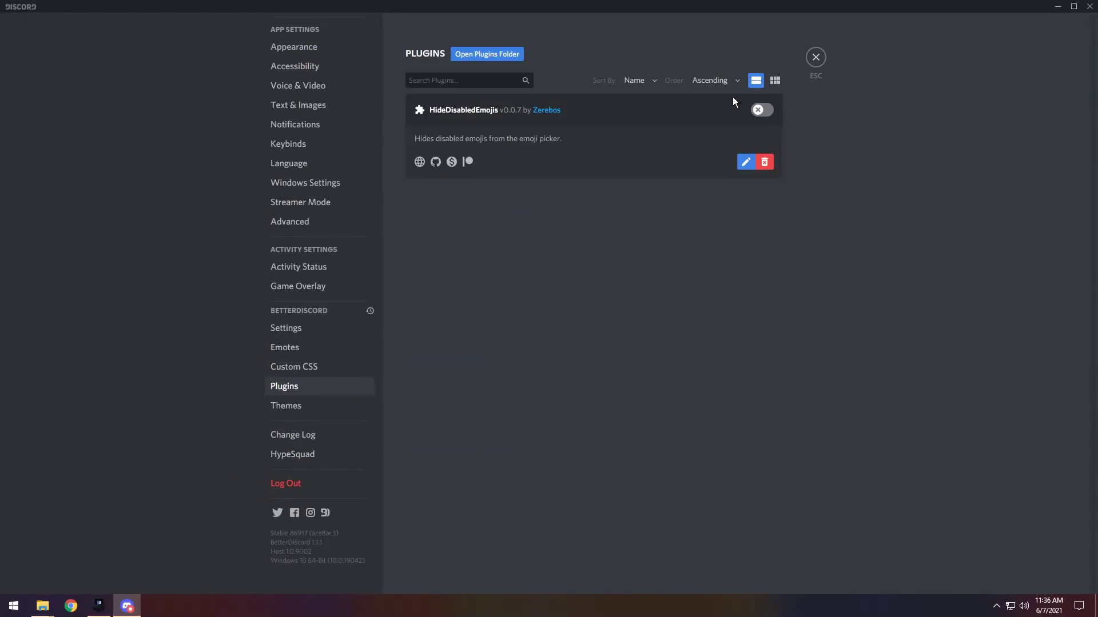
{"action": "left_click", "coordinate": [766, 111]}
{"action": "left_click", "coordinate": [818, 58]}
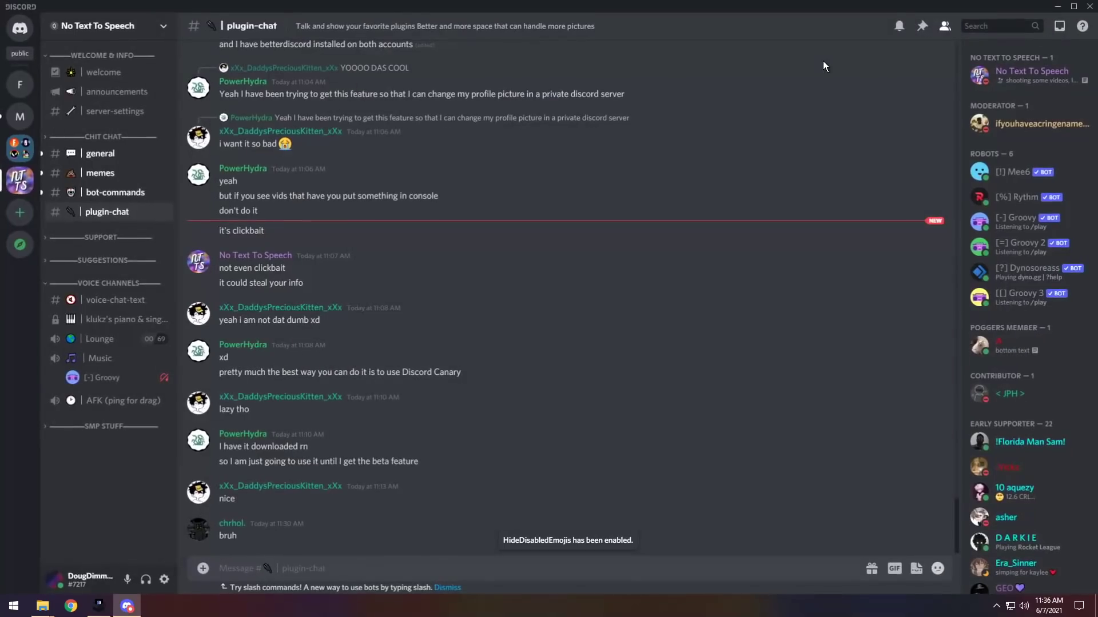
{"action": "left_click", "coordinate": [936, 571]}
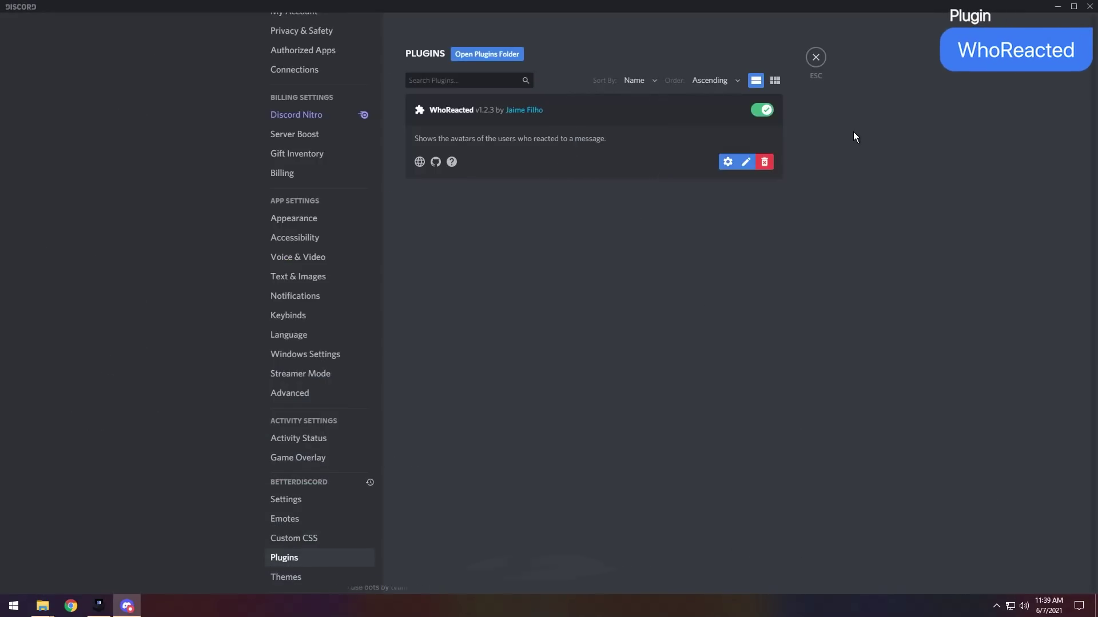
- Review the display, thresholds and filters sections of the WhoReacted plugin settings
{"action": "left_click", "coordinate": [720, 162]}
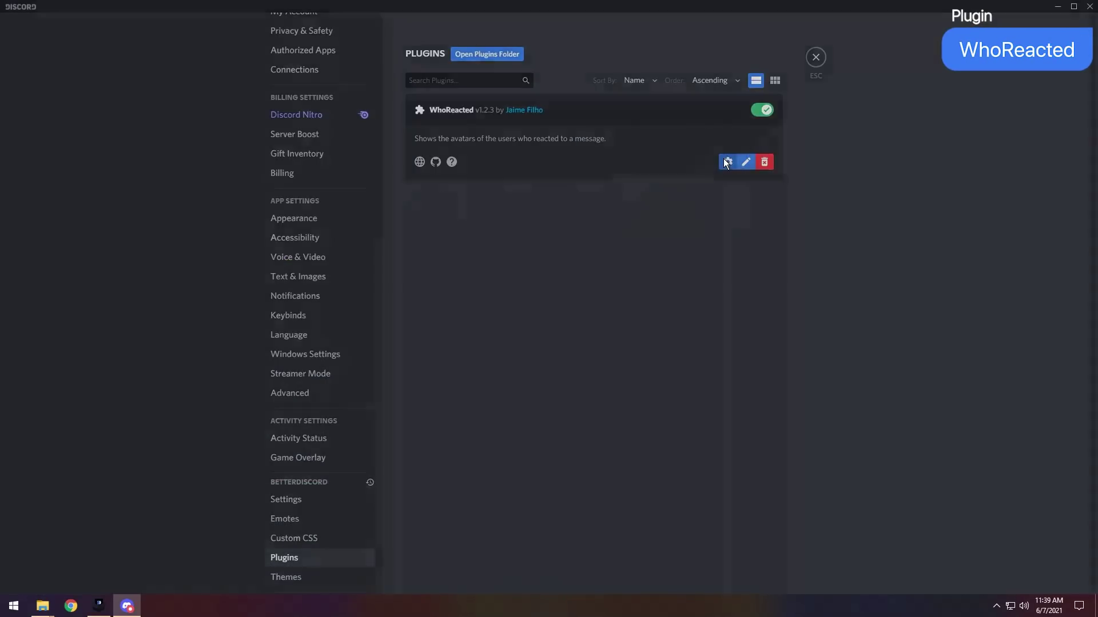
{"action": "left_click", "coordinate": [394, 269]}
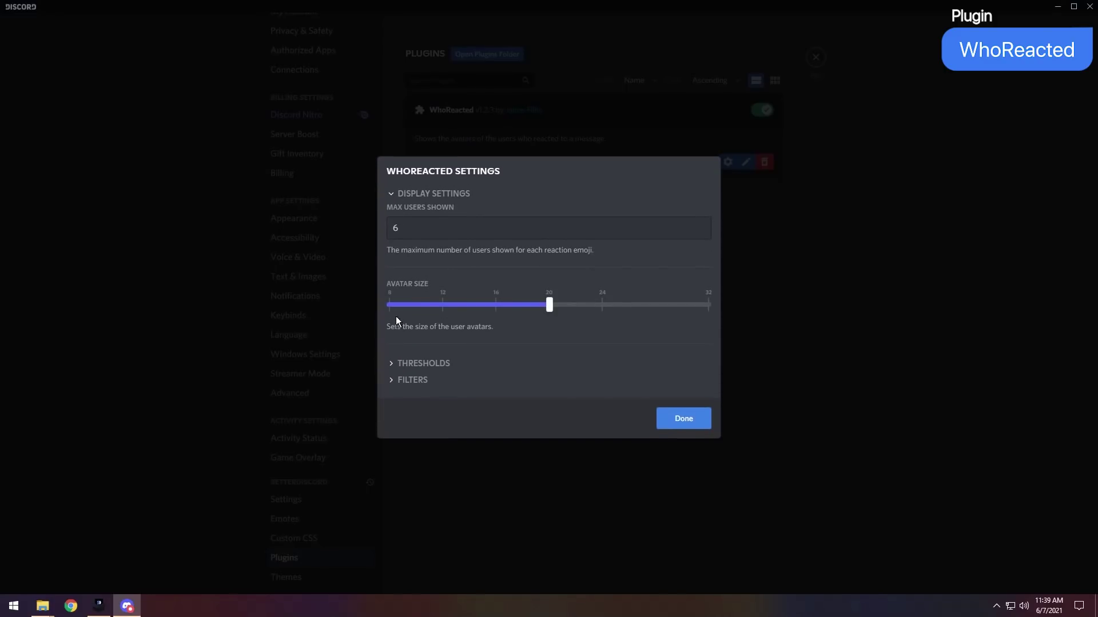
{"action": "left_click", "coordinate": [393, 365]}
{"action": "left_click", "coordinate": [393, 408]}
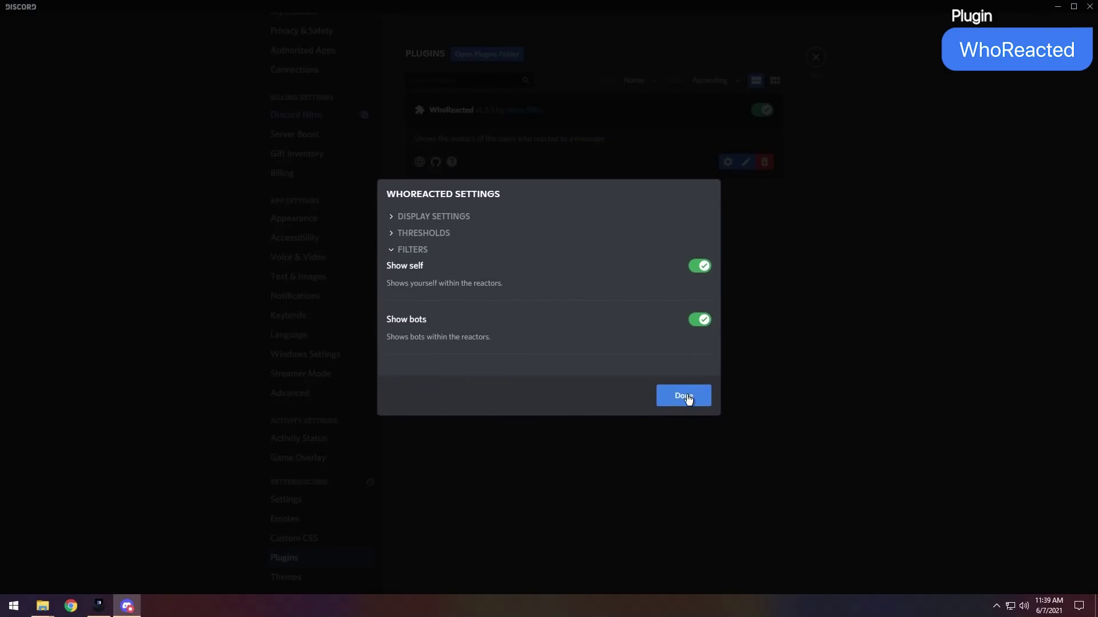
{"action": "left_click", "coordinate": [683, 395]}
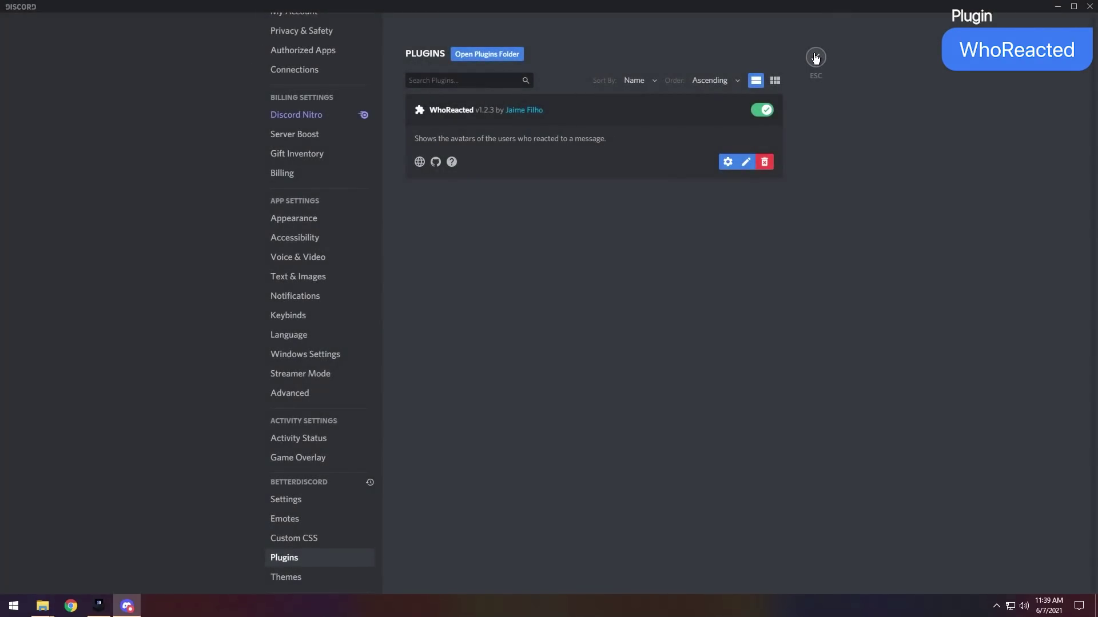
{"action": "left_click", "coordinate": [816, 57]}
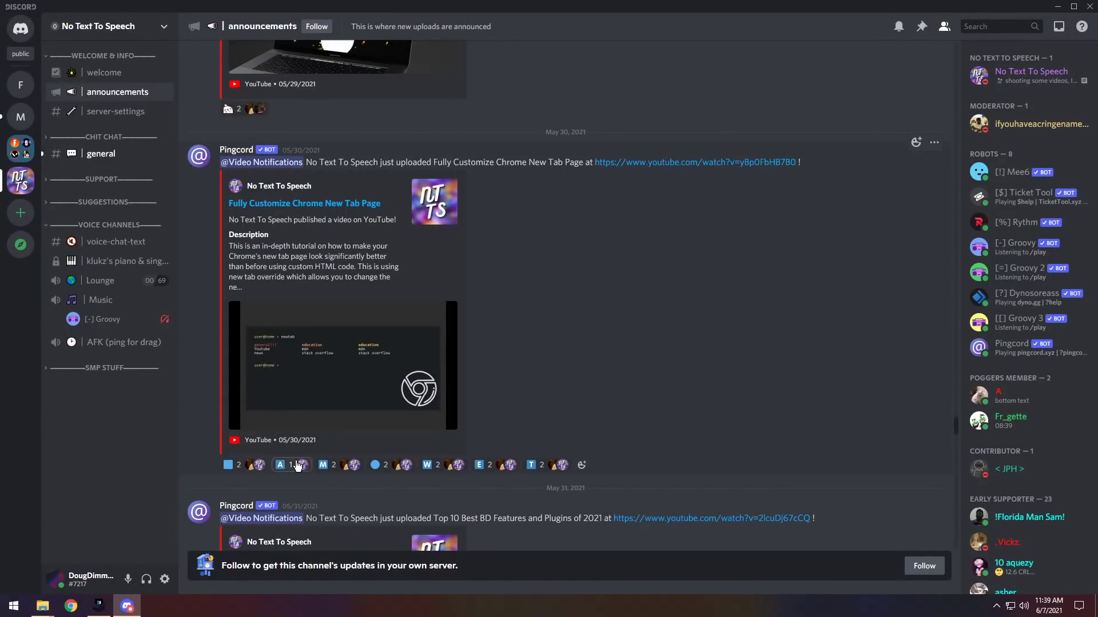
- Examine the reactor avatars beside the reactions under the video posts in the announcements channel
{"action": "mouse_move", "coordinate": [273, 464]}
{"action": "scroll", "coordinate": [361, 319], "scroll_direction": "up", "scroll_amount": 4}
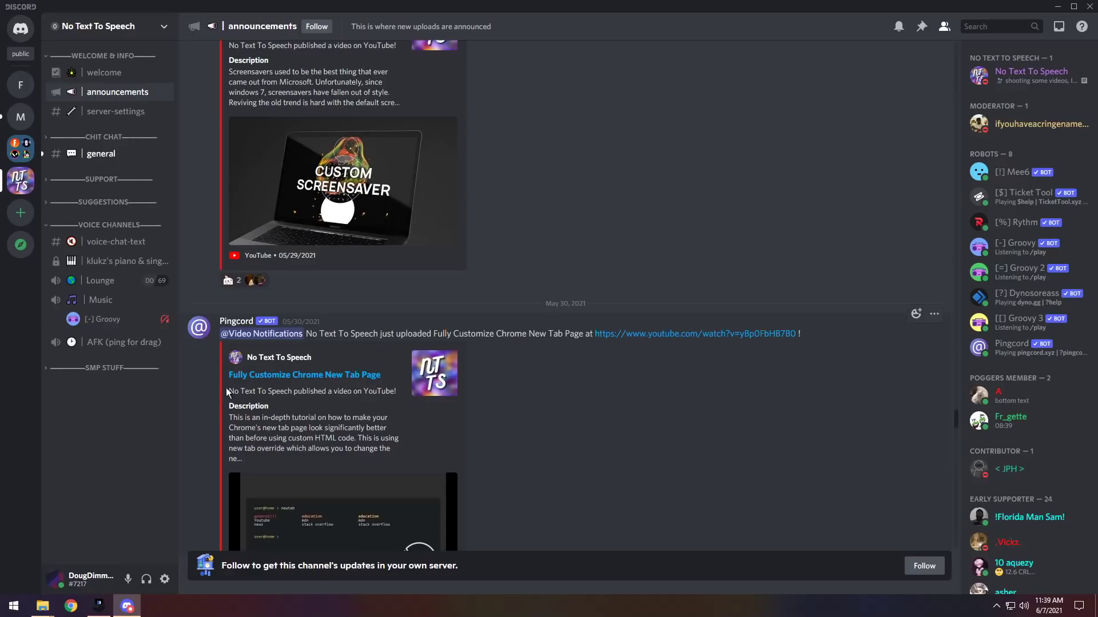
{"action": "scroll", "coordinate": [361, 318], "scroll_direction": "up", "scroll_amount": 10}
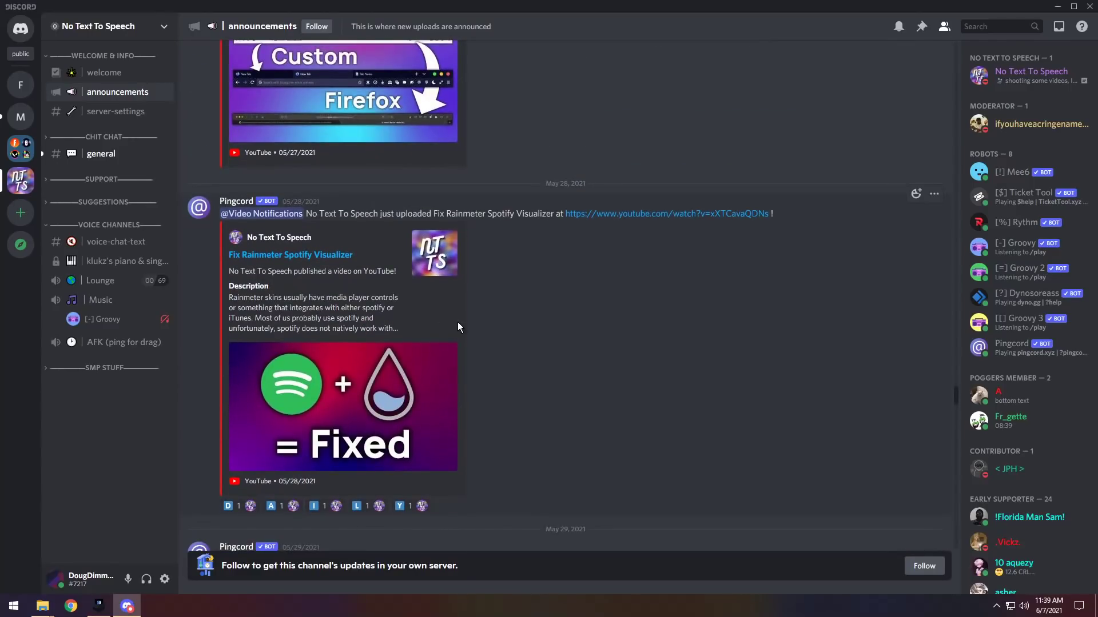
{"action": "scroll", "coordinate": [457, 323], "scroll_direction": "up", "scroll_amount": 5}
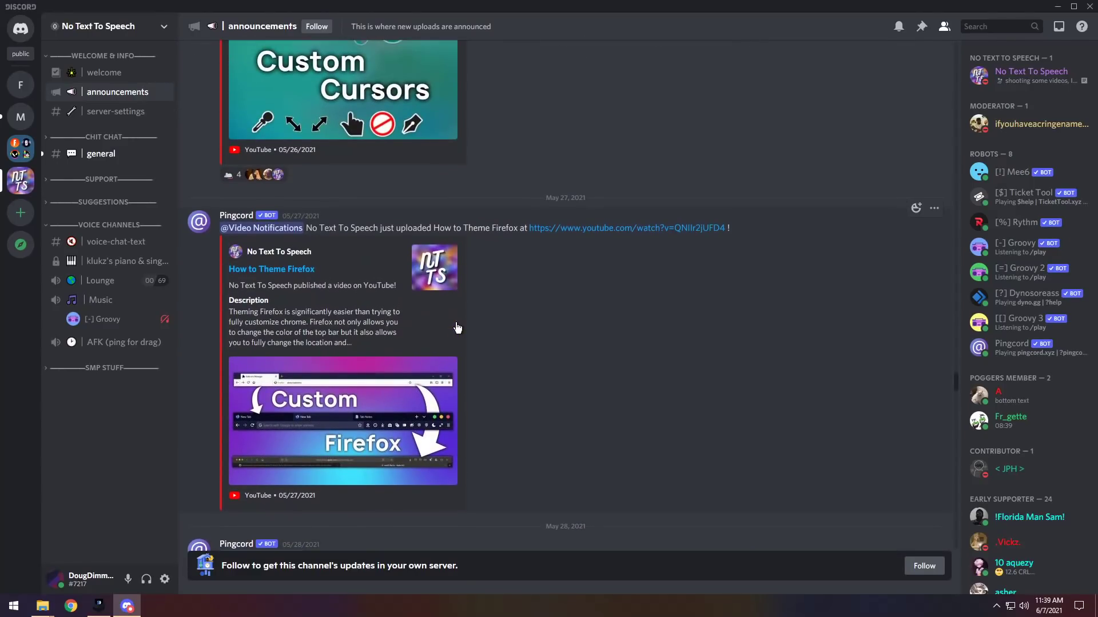
{"action": "scroll", "coordinate": [458, 324], "scroll_direction": "down", "scroll_amount": 8}
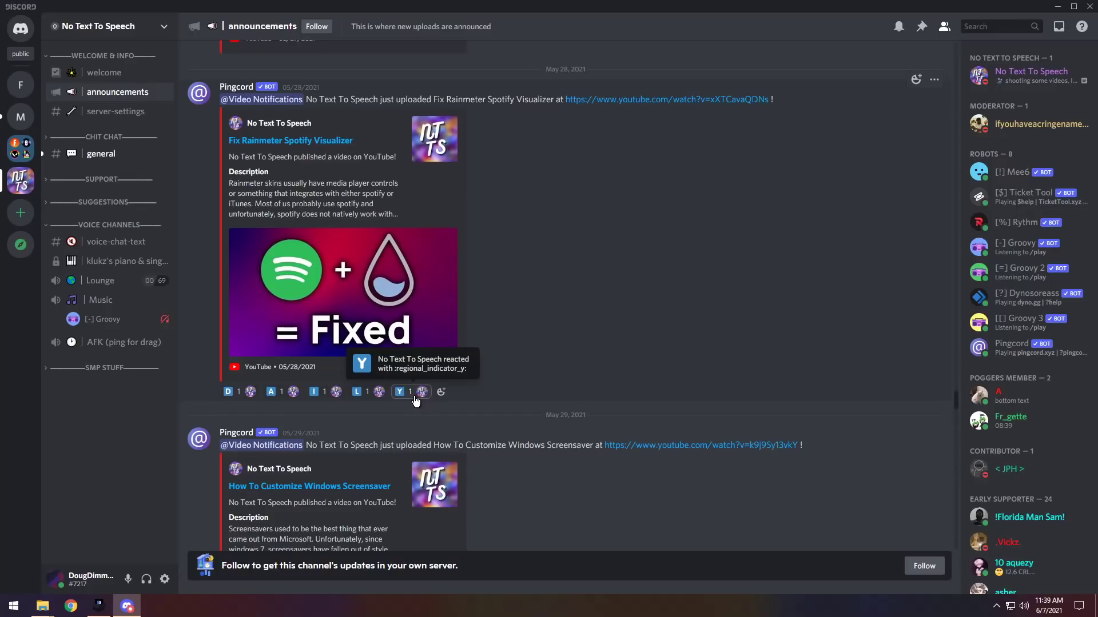
- Update the BlurNSFW plugin to version 0.2.5 and enable it
{"action": "left_click", "coordinate": [164, 579]}
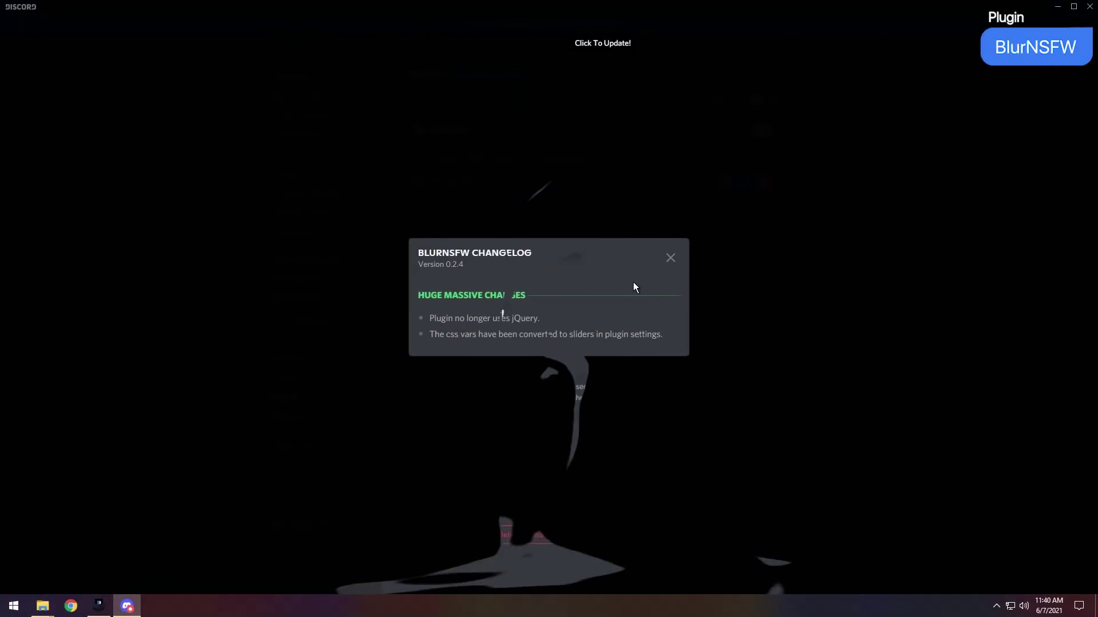
{"action": "left_click", "coordinate": [672, 261]}
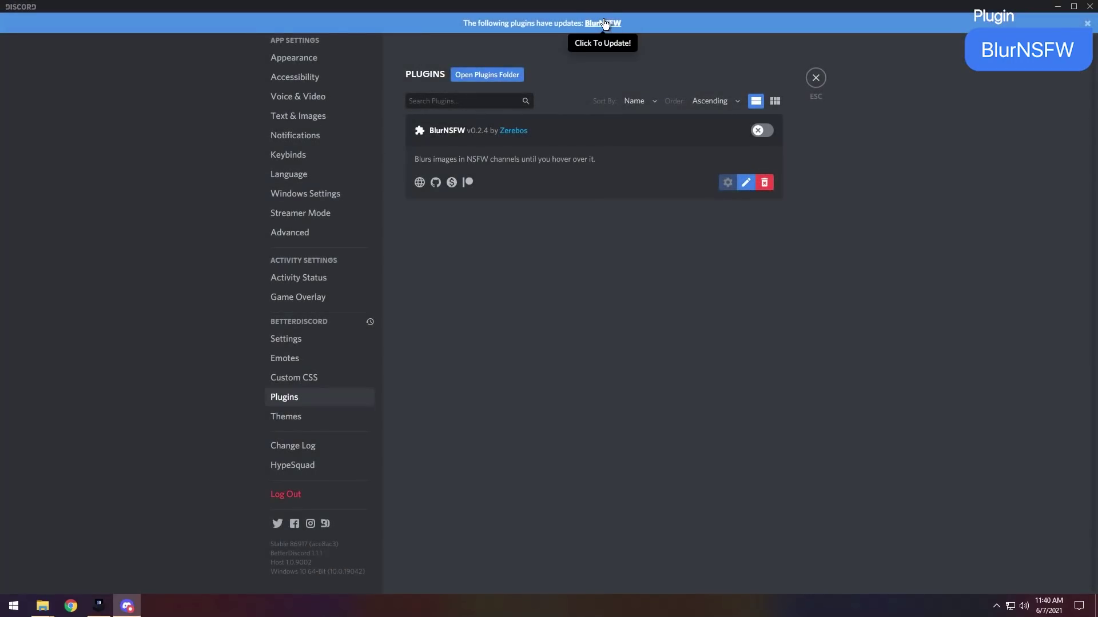
{"action": "left_click", "coordinate": [597, 26]}
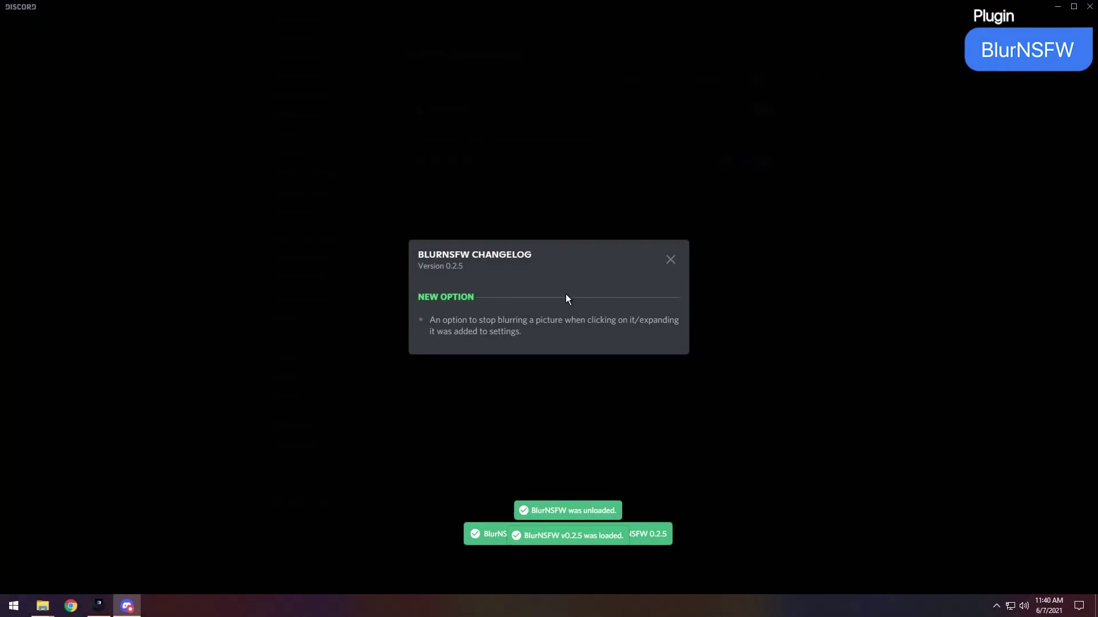
{"action": "left_click", "coordinate": [669, 260]}
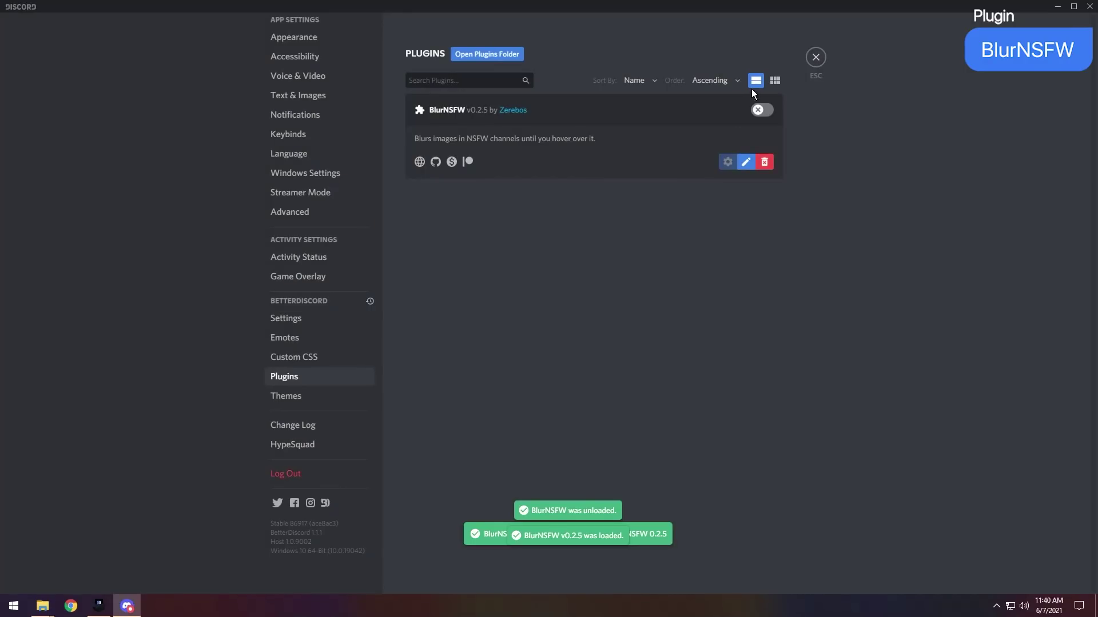
{"action": "left_click", "coordinate": [759, 112]}
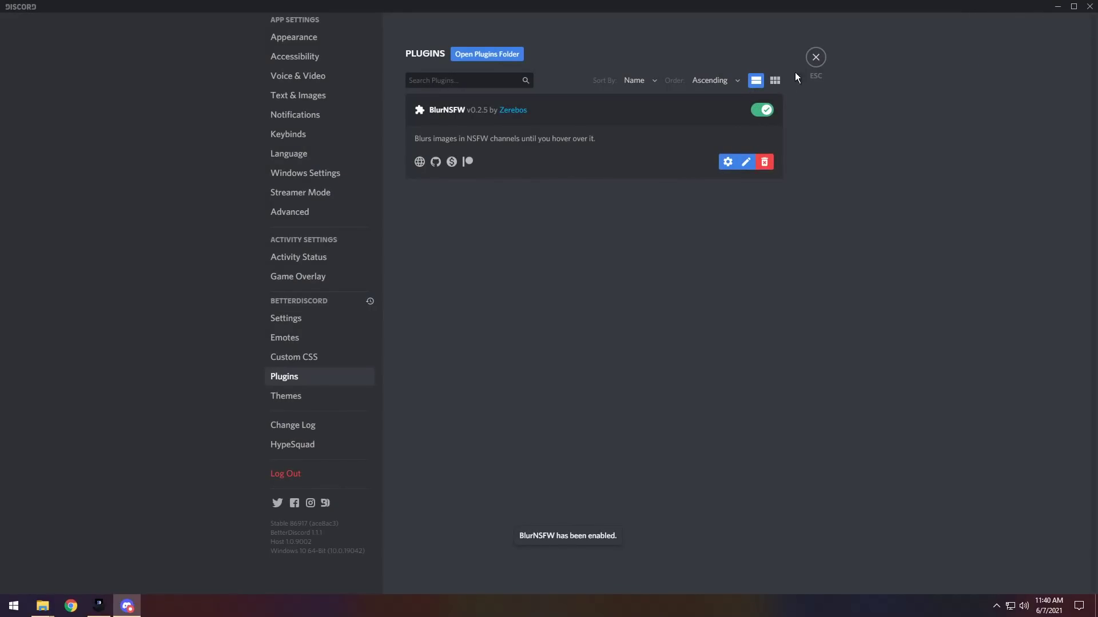
{"action": "left_click", "coordinate": [816, 57]}
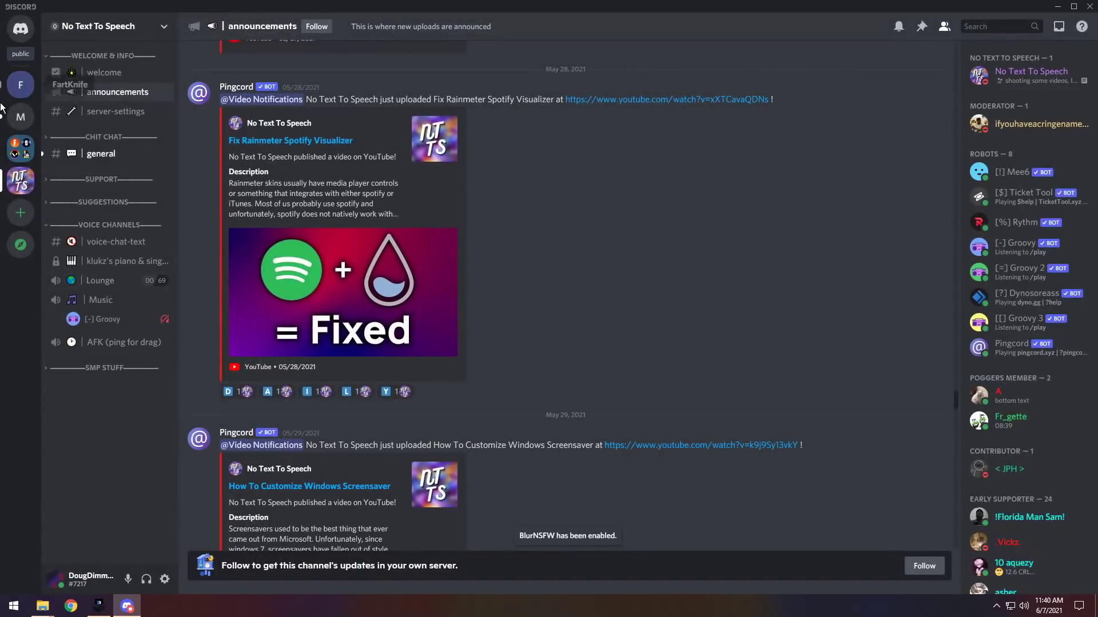
- Create a text channel named nsfw in the FartKnife server
{"action": "left_click", "coordinate": [21, 84]}
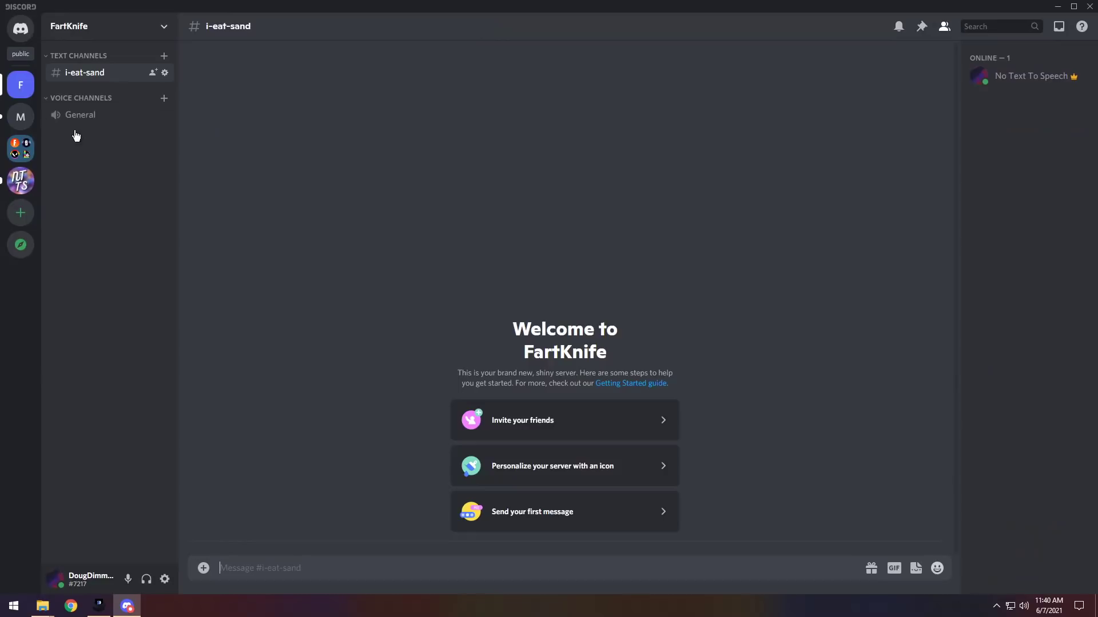
{"action": "left_click", "coordinate": [164, 56]}
{"action": "type", "text": "ns"}
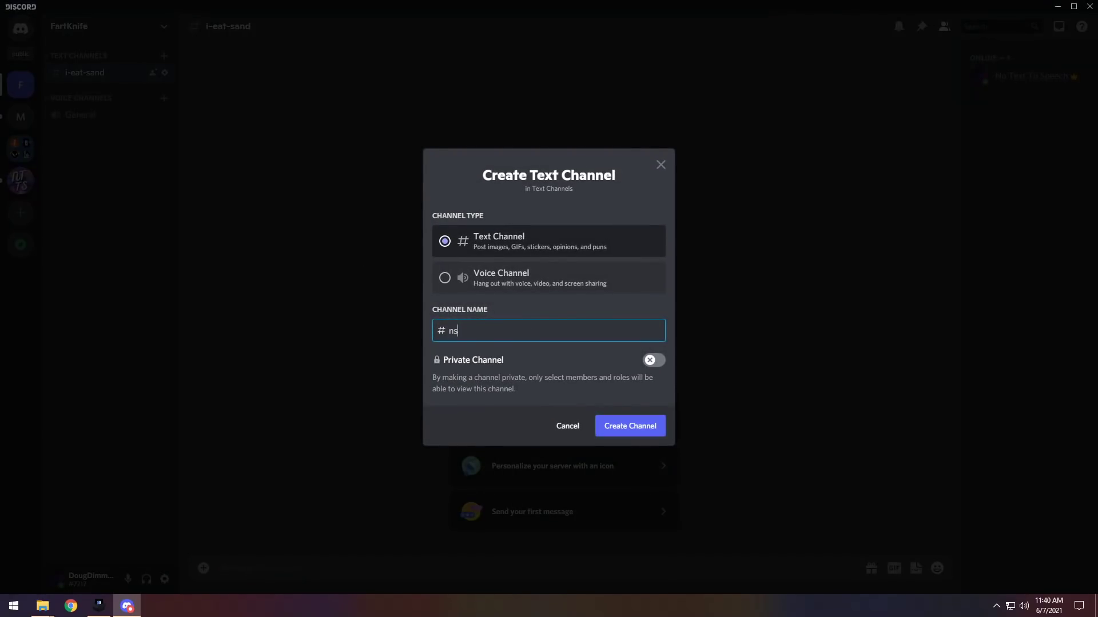
{"action": "type", "text": "fw"}
{"action": "left_click", "coordinate": [634, 429]}
- Mark the nsfw channel as an NSFW channel, save the change and return to the channel
{"action": "right_click", "coordinate": [89, 90]}
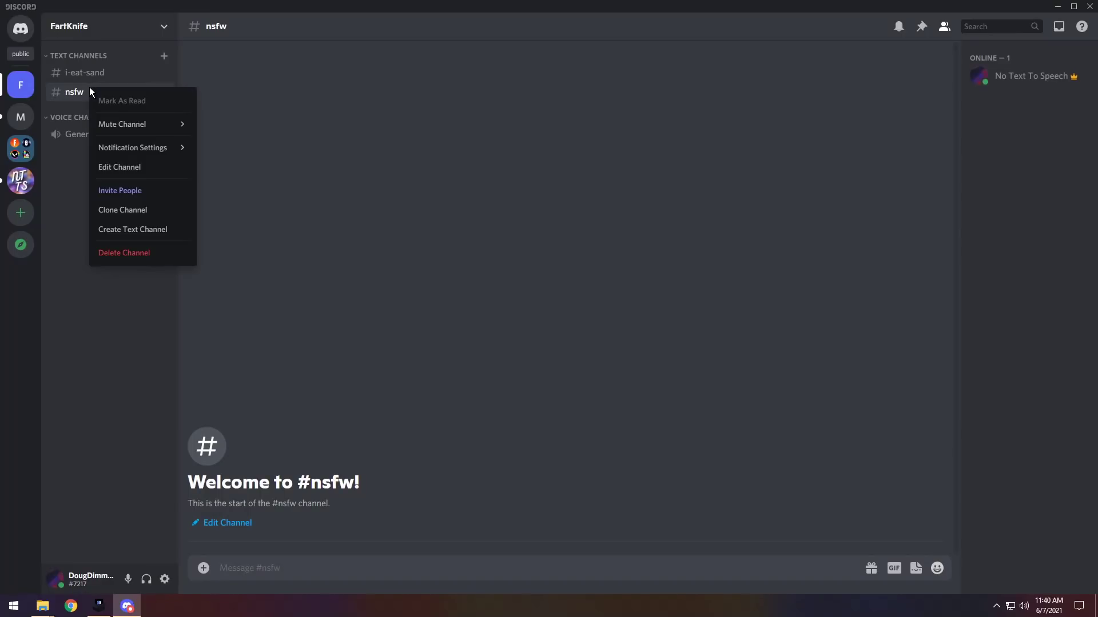
{"action": "left_click", "coordinate": [123, 167]}
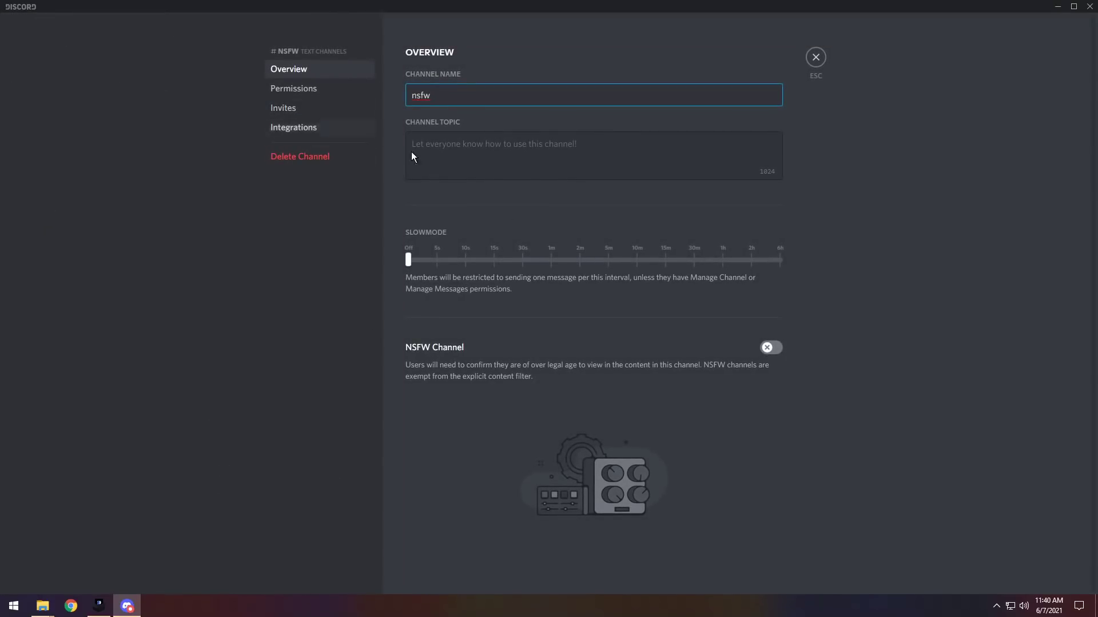
{"action": "left_click", "coordinate": [772, 347]}
{"action": "left_click", "coordinate": [756, 564]}
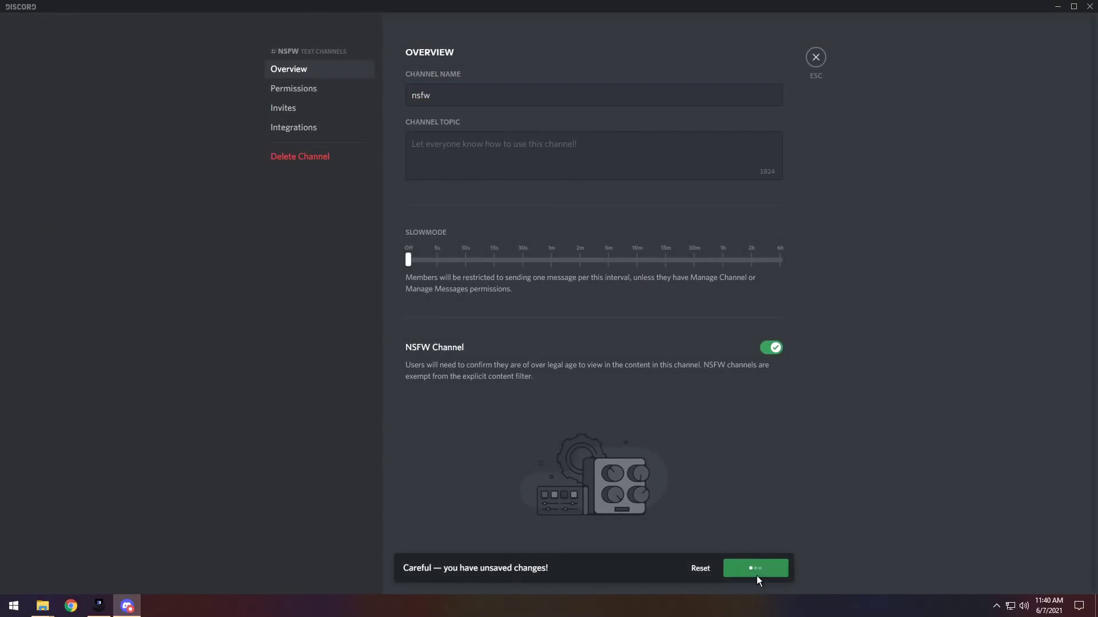
{"action": "left_click", "coordinate": [818, 57]}
{"action": "left_click", "coordinate": [623, 415]}
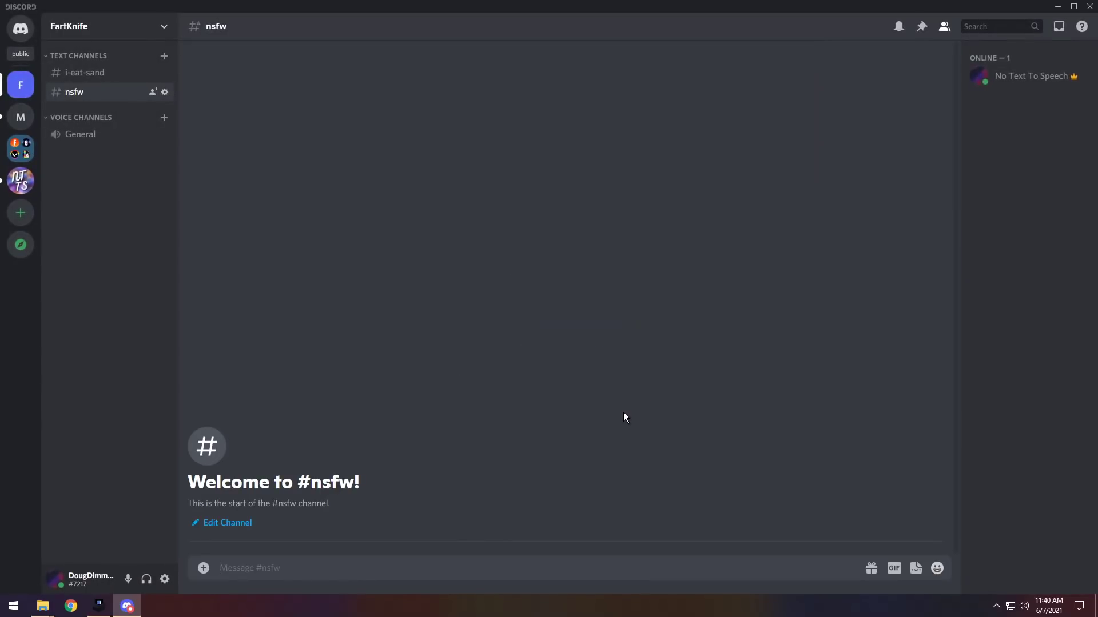
- Send one of the trending GIFs in the nsfw channel
{"action": "left_click", "coordinate": [916, 568]}
{"action": "left_click", "coordinate": [894, 568]}
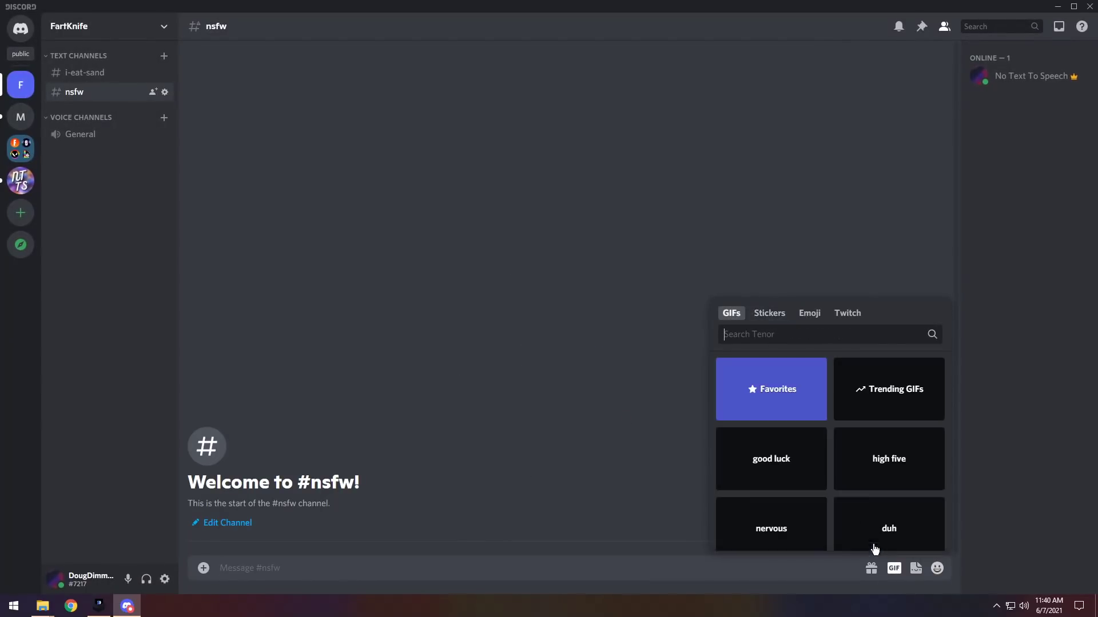
{"action": "left_click", "coordinate": [889, 411]}
{"action": "left_click", "coordinate": [888, 407]}
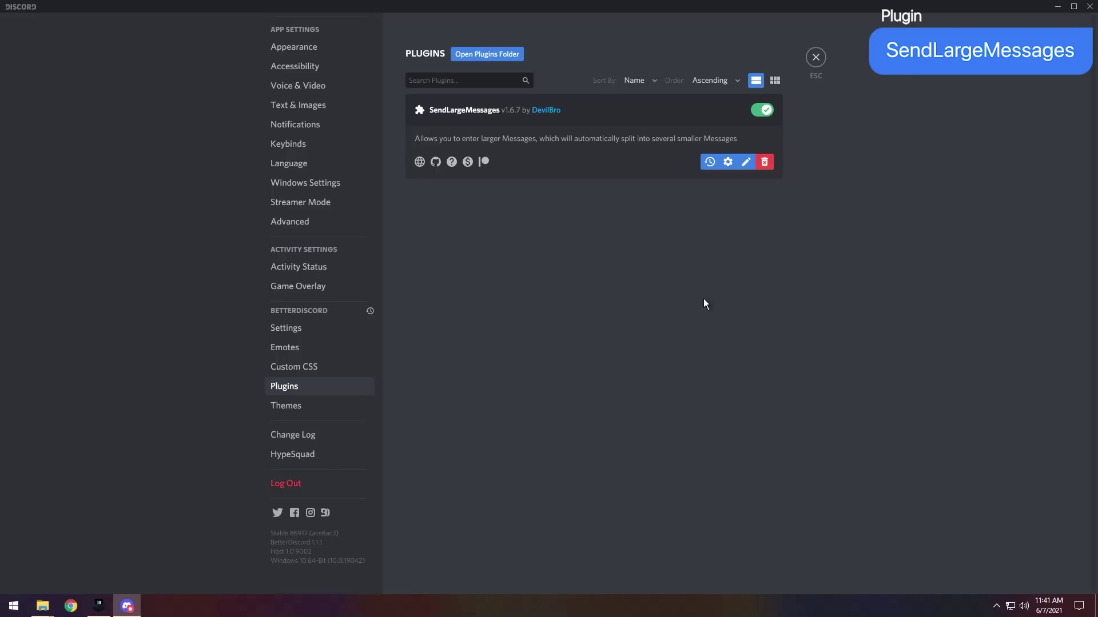
- Toggle the option to split messages on newlines instead of spaces in the SendLargeMessages settings
{"action": "left_click", "coordinate": [727, 162]}
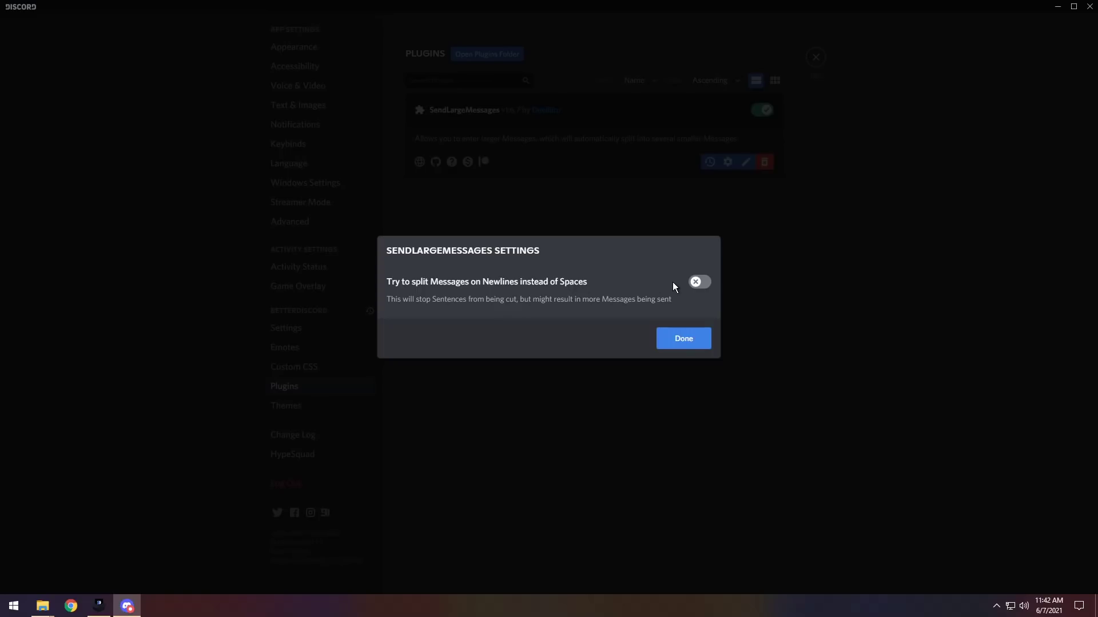
{"action": "left_click", "coordinate": [700, 281]}
{"action": "left_click", "coordinate": [692, 343]}
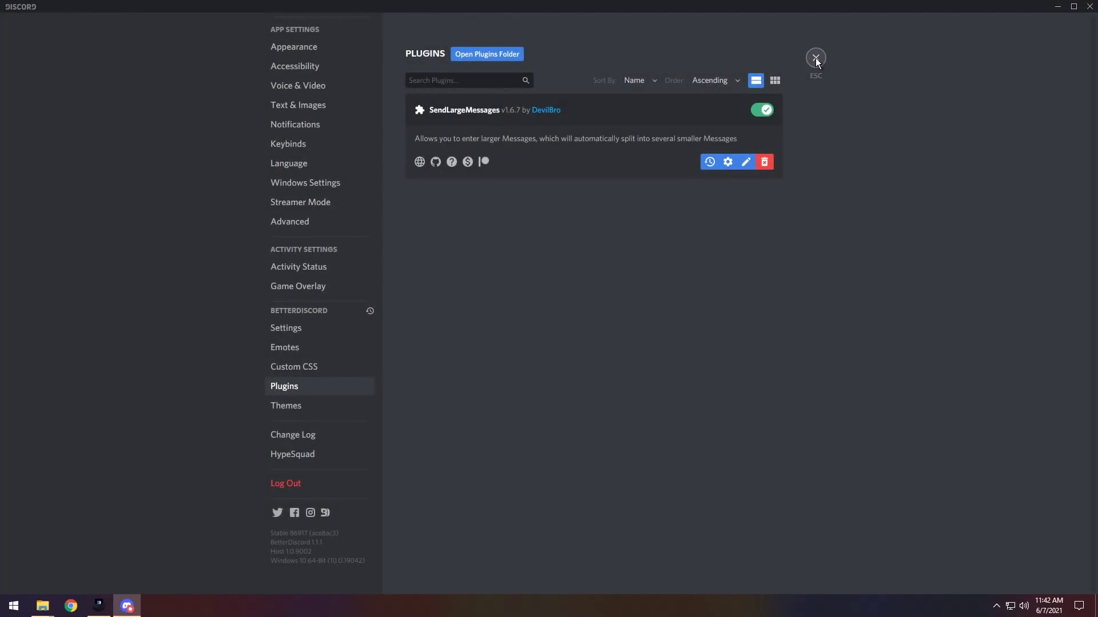
{"action": "left_click", "coordinate": [815, 57]}
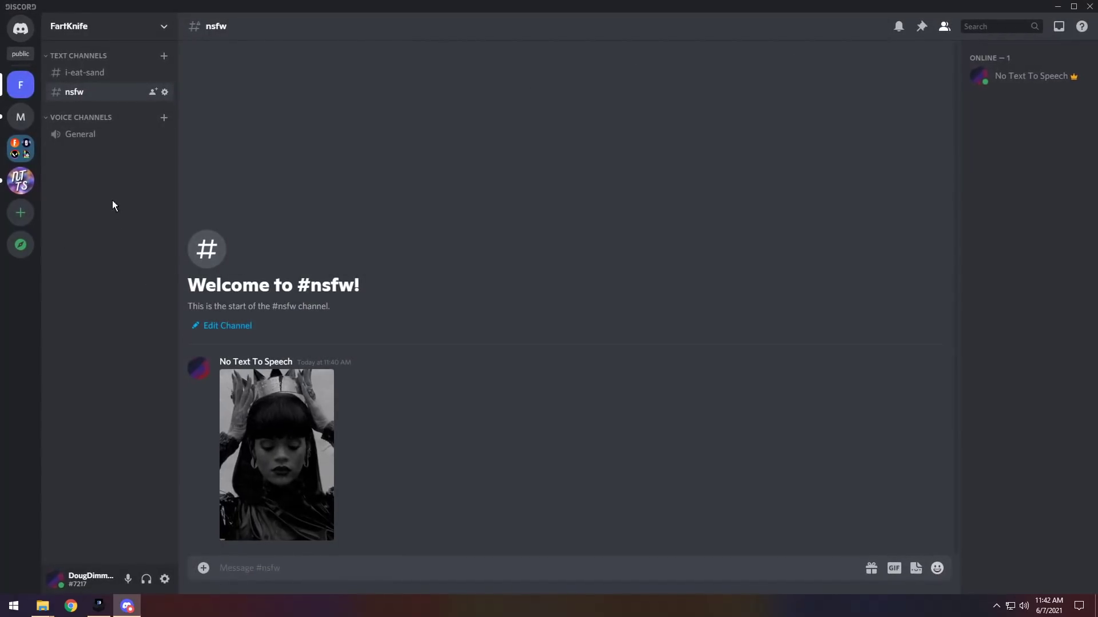
- Paste the long lorem ipsum text into the i-eat-sand channel and send it
{"action": "left_click", "coordinate": [95, 74]}
{"action": "key", "text": "ctrl+v"}
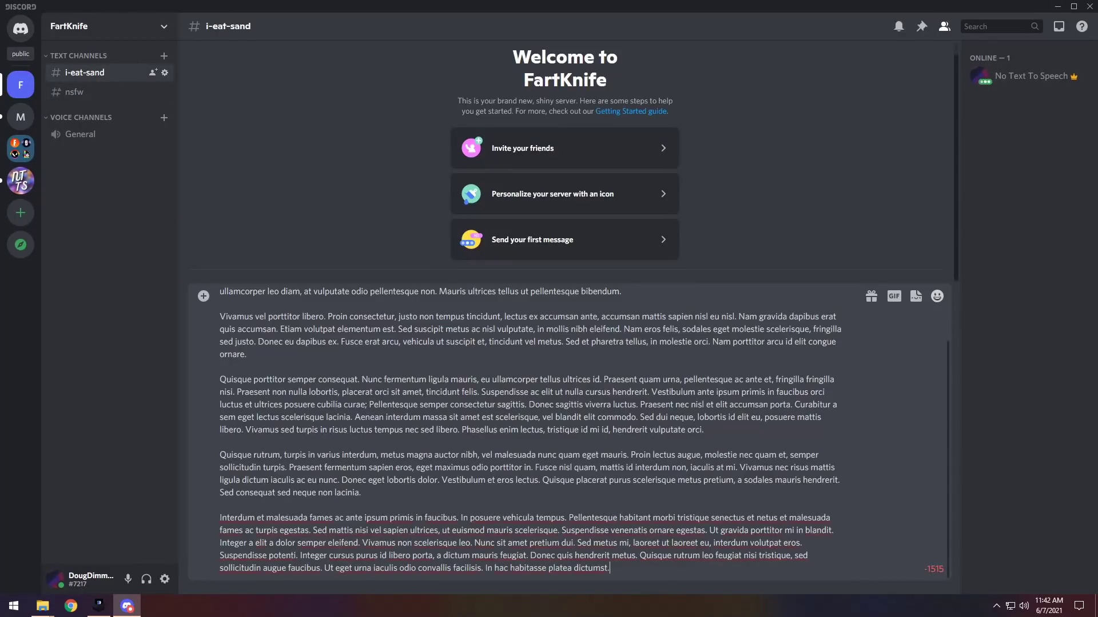
{"action": "mouse_move", "coordinate": [932, 568]}
{"action": "key", "text": "Return"}
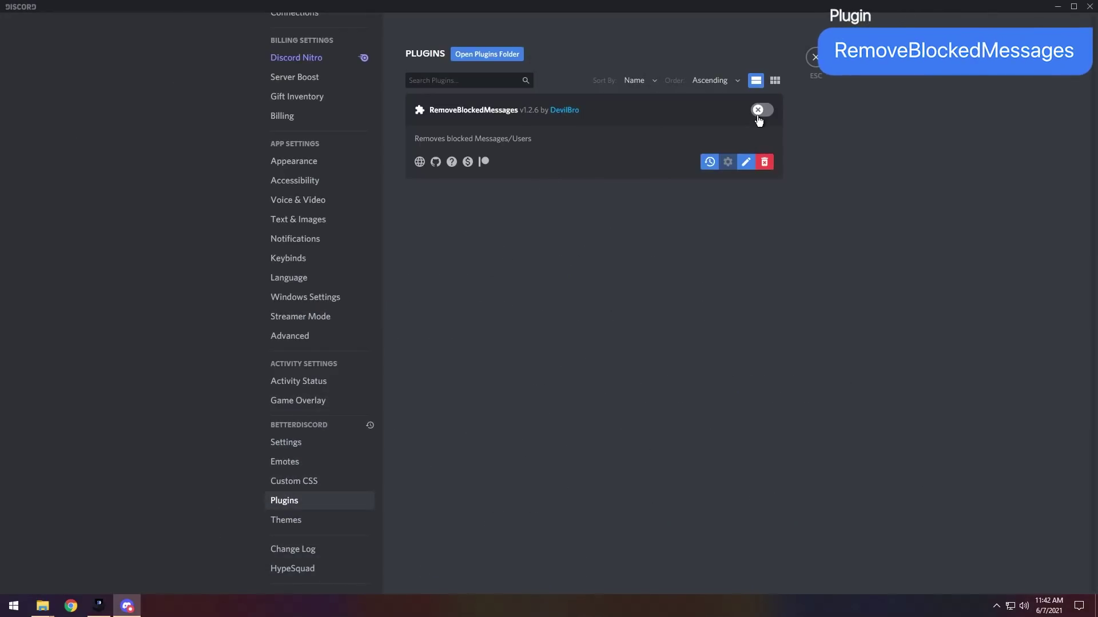
- Leave the plugin settings and open the general channel of the No Text To Speech server
{"action": "left_click", "coordinate": [816, 57]}
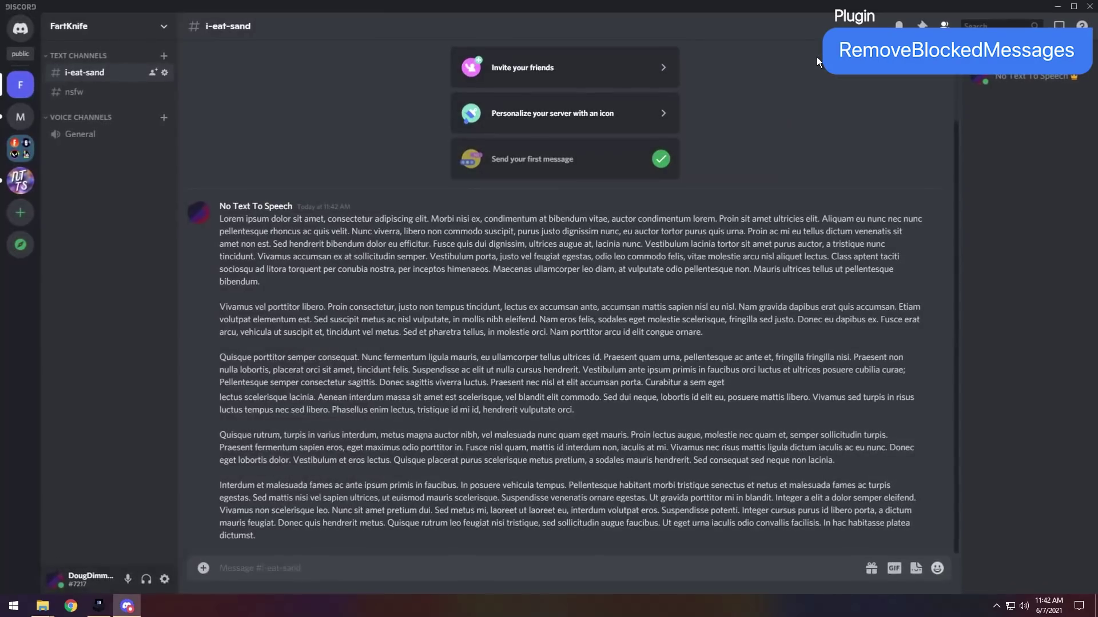
{"action": "left_click", "coordinate": [20, 193]}
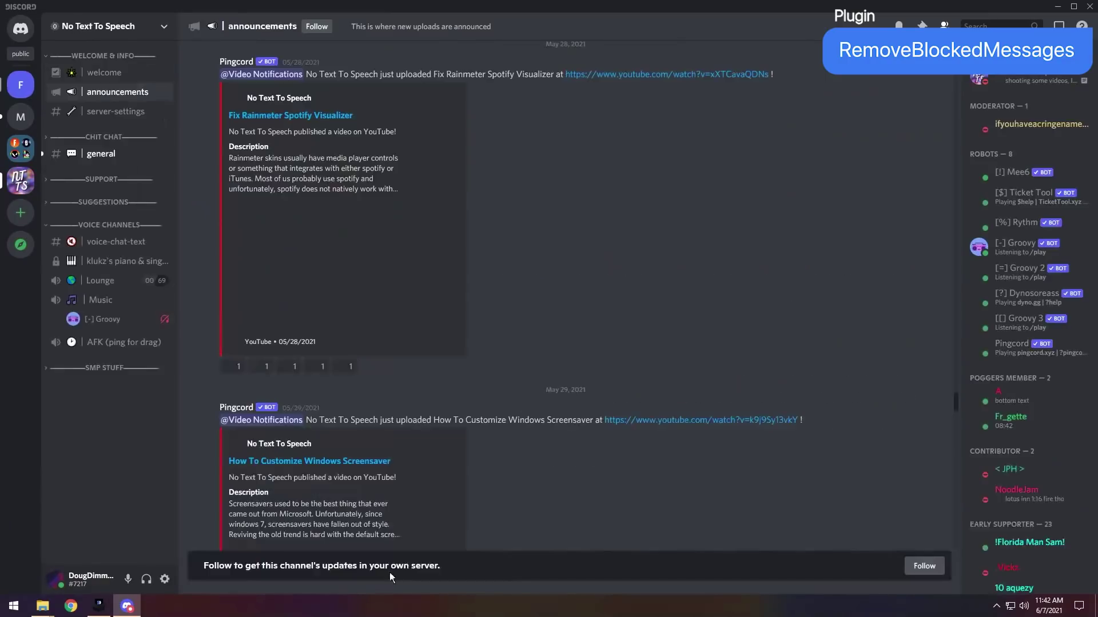
{"action": "left_click", "coordinate": [101, 154]}
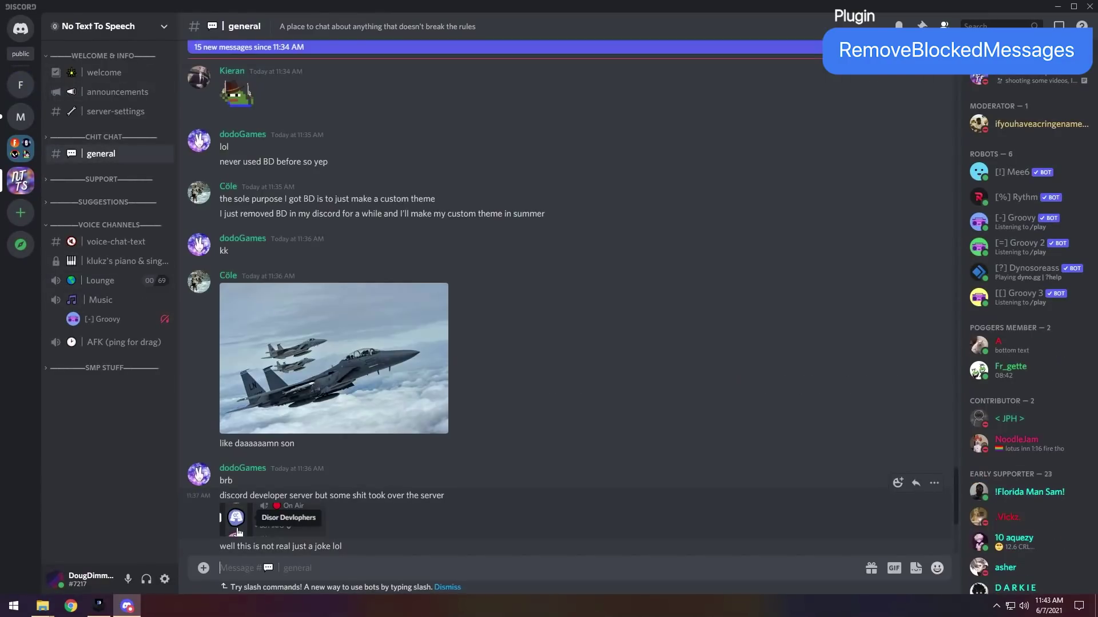
- Block the member who posted the fighter jet image in the general channel
{"action": "right_click", "coordinate": [228, 281]}
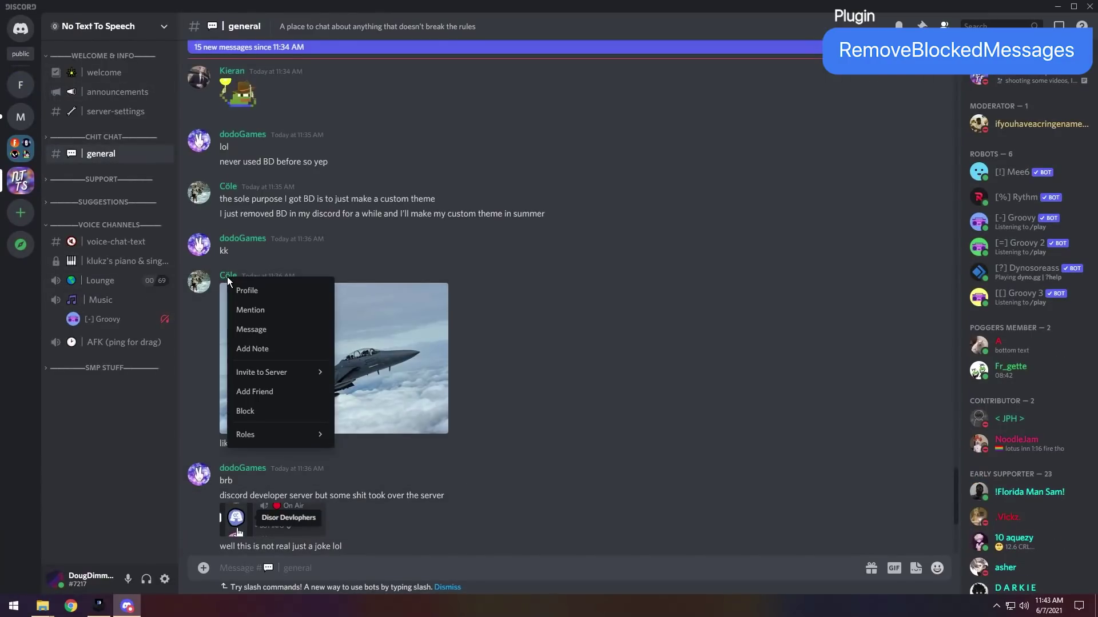
{"action": "left_click", "coordinate": [255, 413]}
{"action": "left_click", "coordinate": [659, 338]}
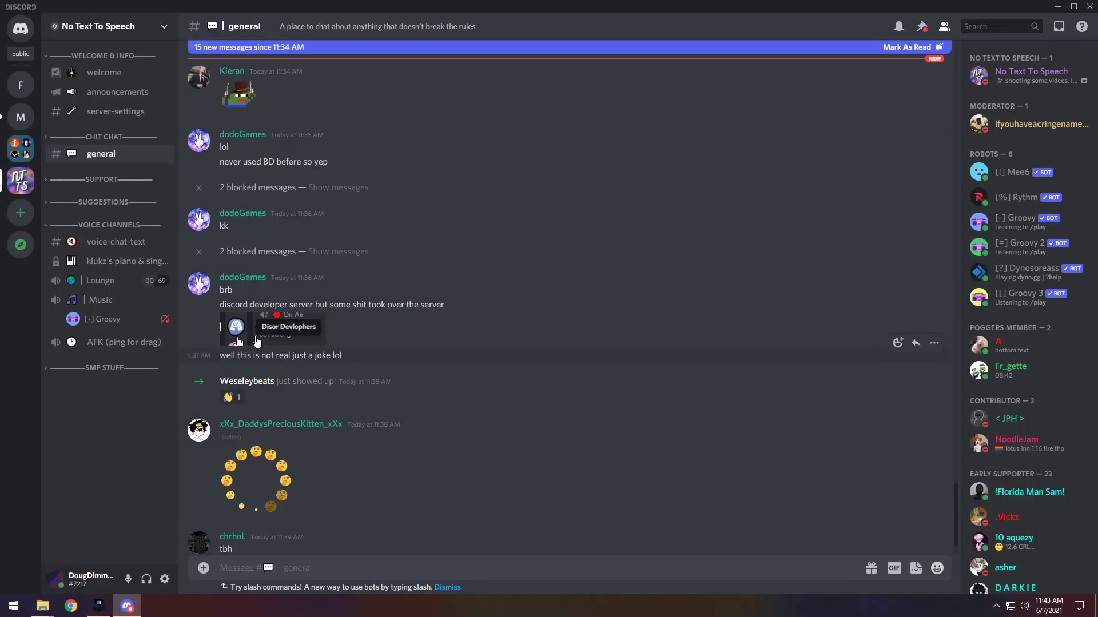
- Open the BetterDiscord plugins list from the user settings, and return to the general channel
{"action": "left_click", "coordinate": [165, 579]}
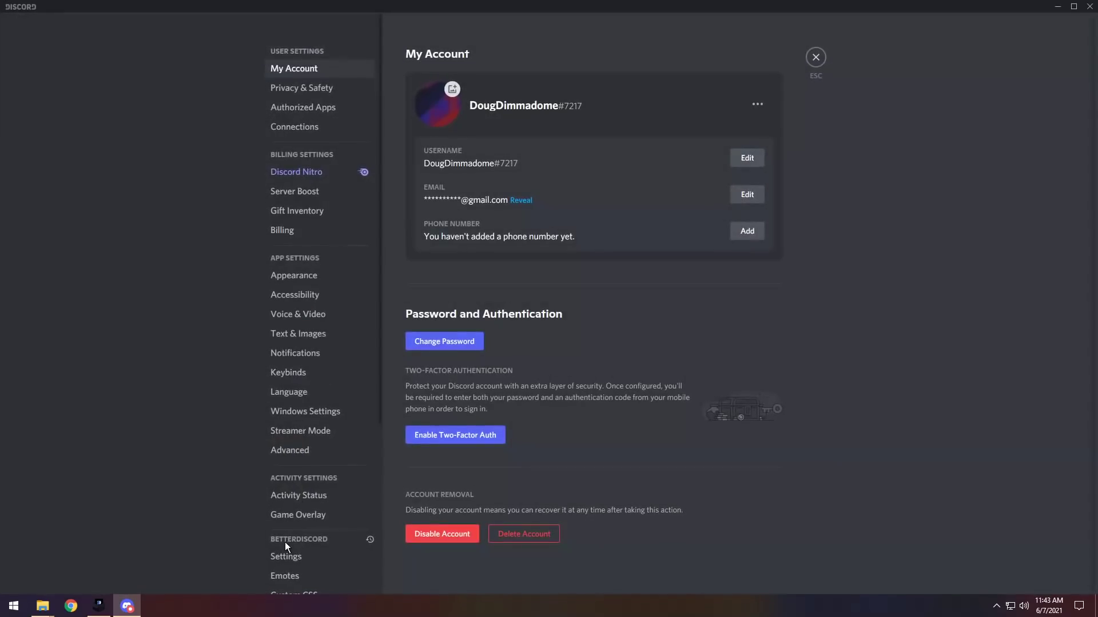
{"action": "scroll", "coordinate": [284, 515], "scroll_direction": "down", "scroll_amount": 4}
{"action": "left_click", "coordinate": [284, 388]}
{"action": "key", "text": "Escape"}
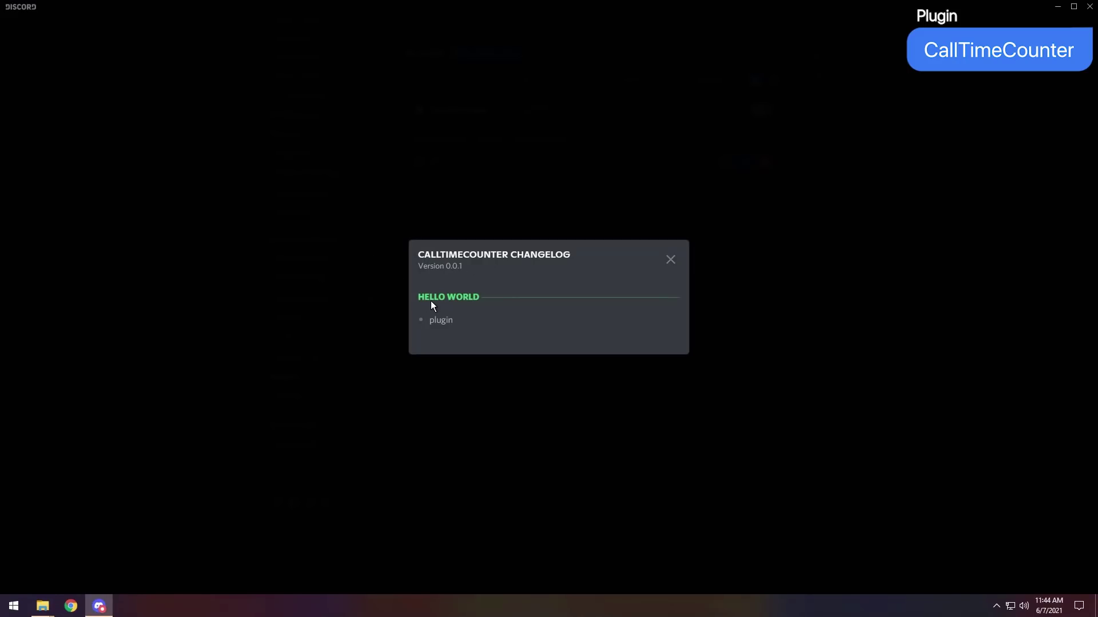
- Dismiss the CallTimeCounter changelog, enable the plugin, check its settings and leave the user settings
{"action": "left_click", "coordinate": [671, 260]}
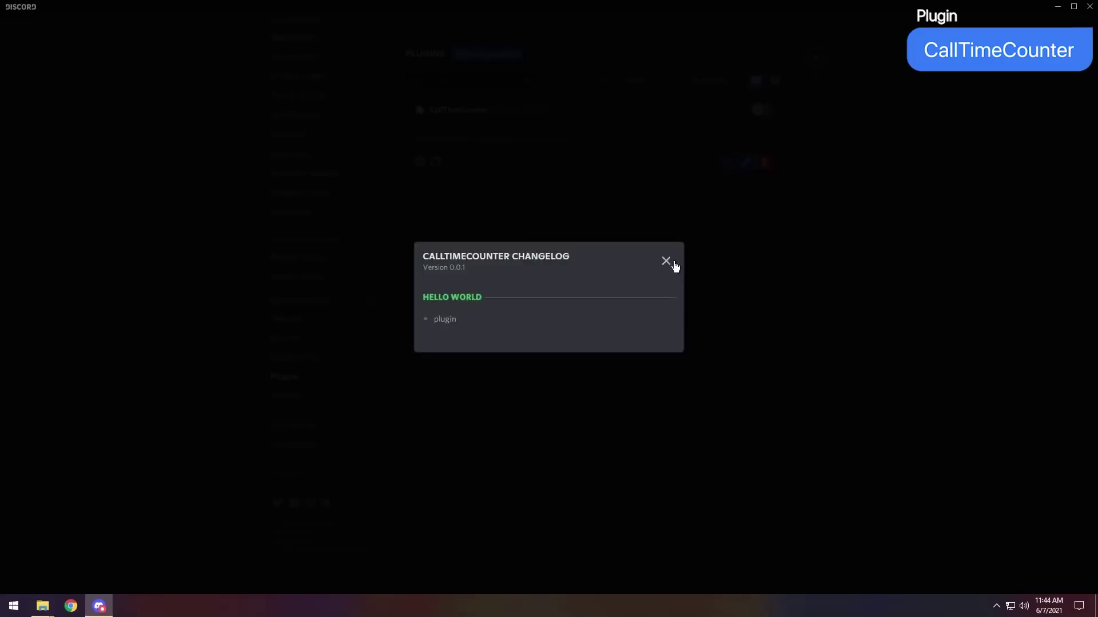
{"action": "left_click", "coordinate": [763, 111]}
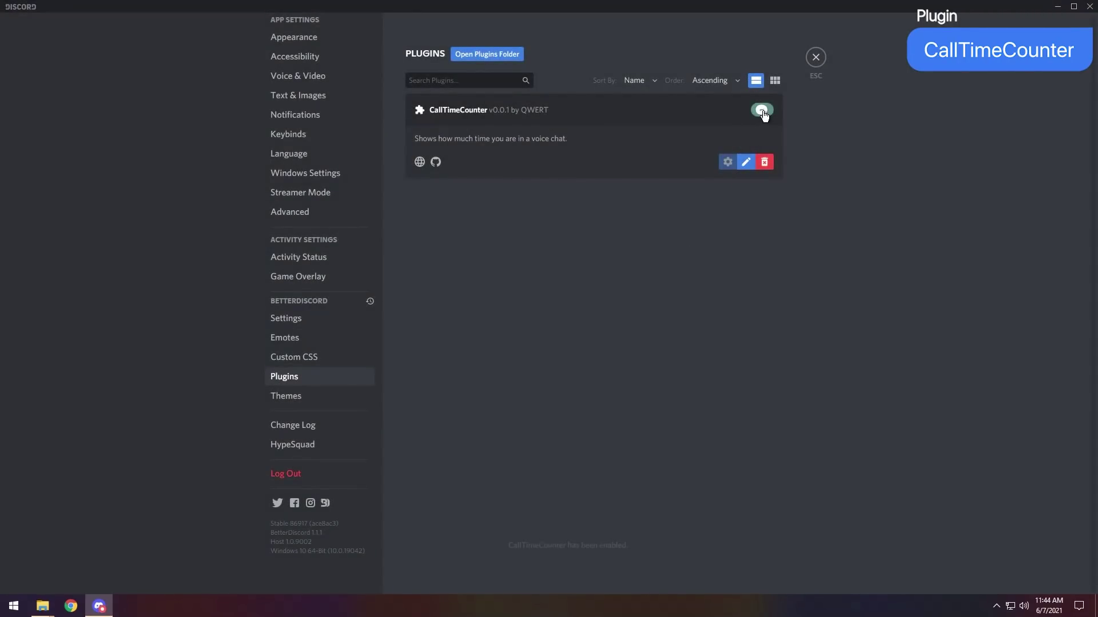
{"action": "left_click", "coordinate": [727, 162]}
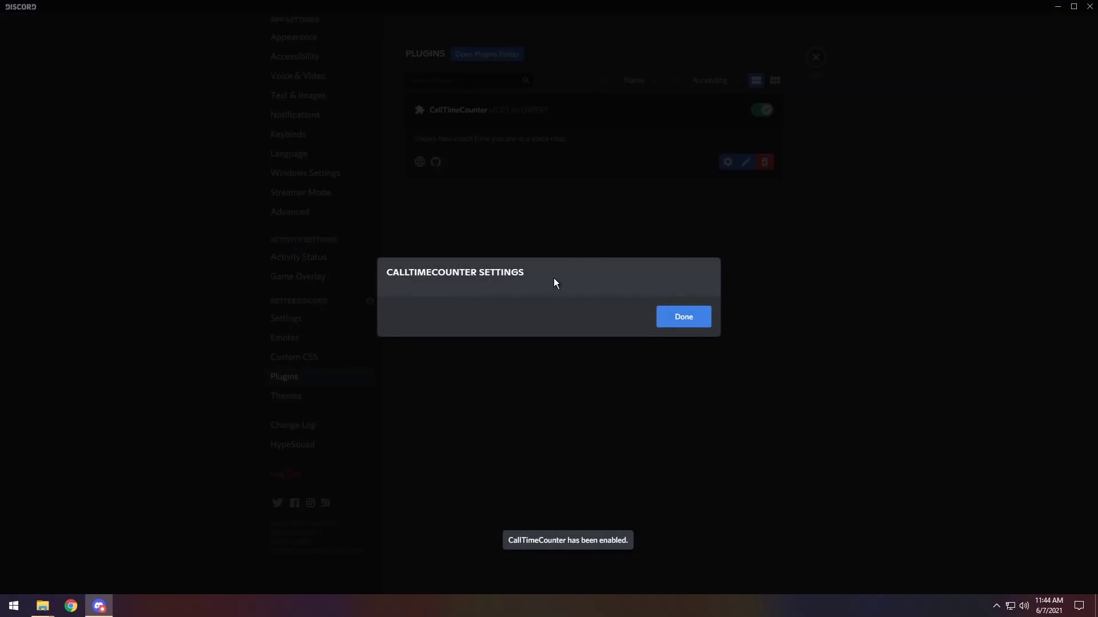
{"action": "left_click", "coordinate": [678, 317]}
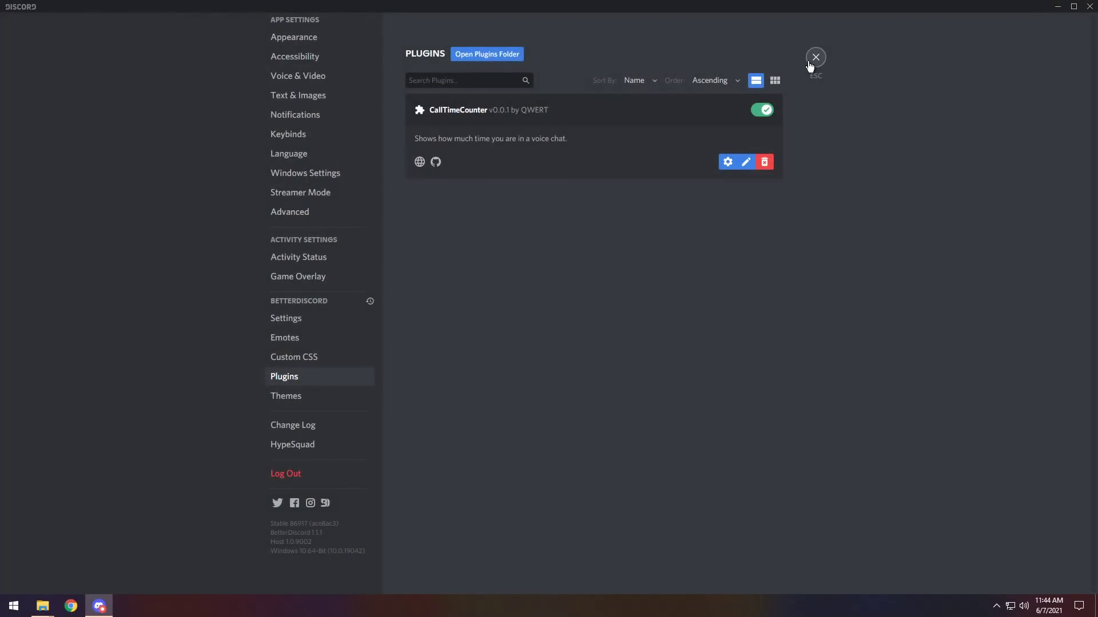
{"action": "left_click", "coordinate": [808, 61]}
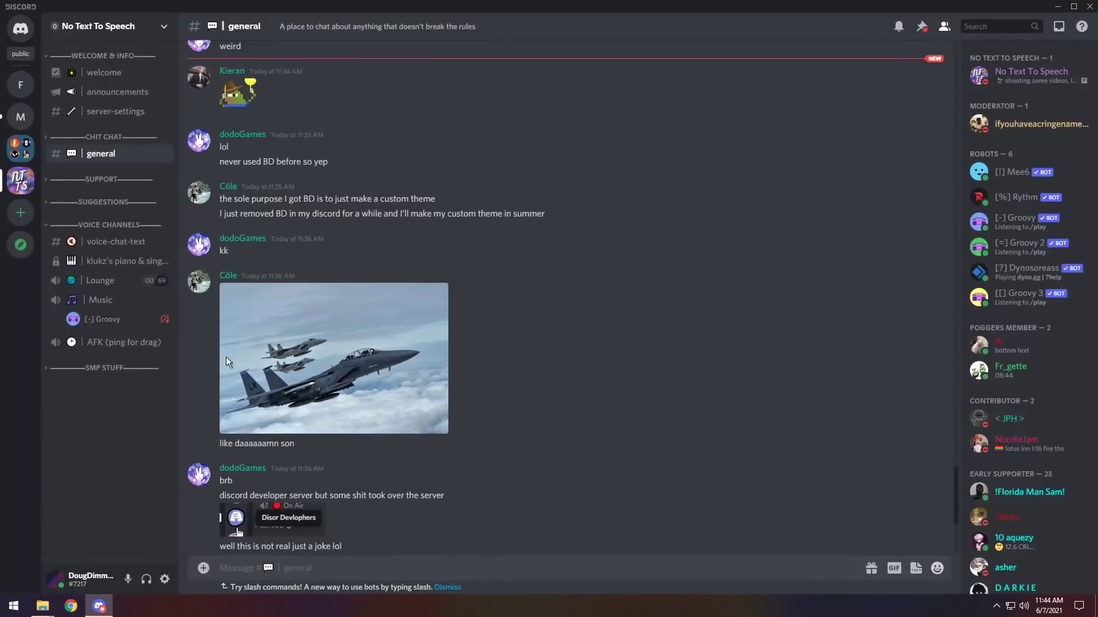
- Join the General voice channel of the FartKnife server and mute the microphone
{"action": "left_click", "coordinate": [35, 89]}
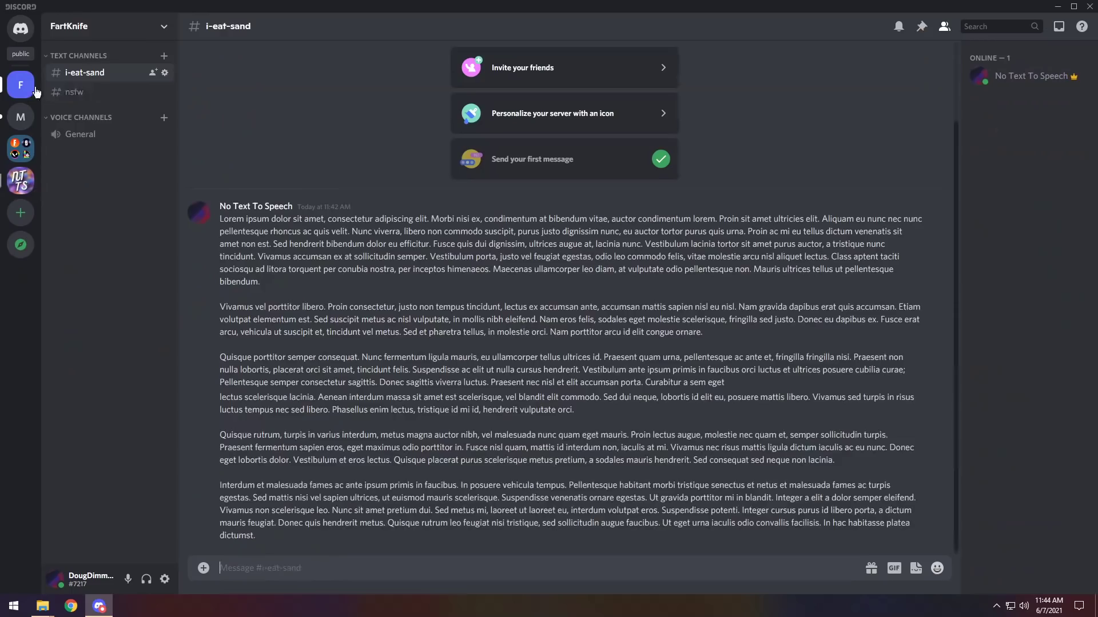
{"action": "left_click", "coordinate": [89, 135]}
{"action": "left_click", "coordinate": [128, 579]}
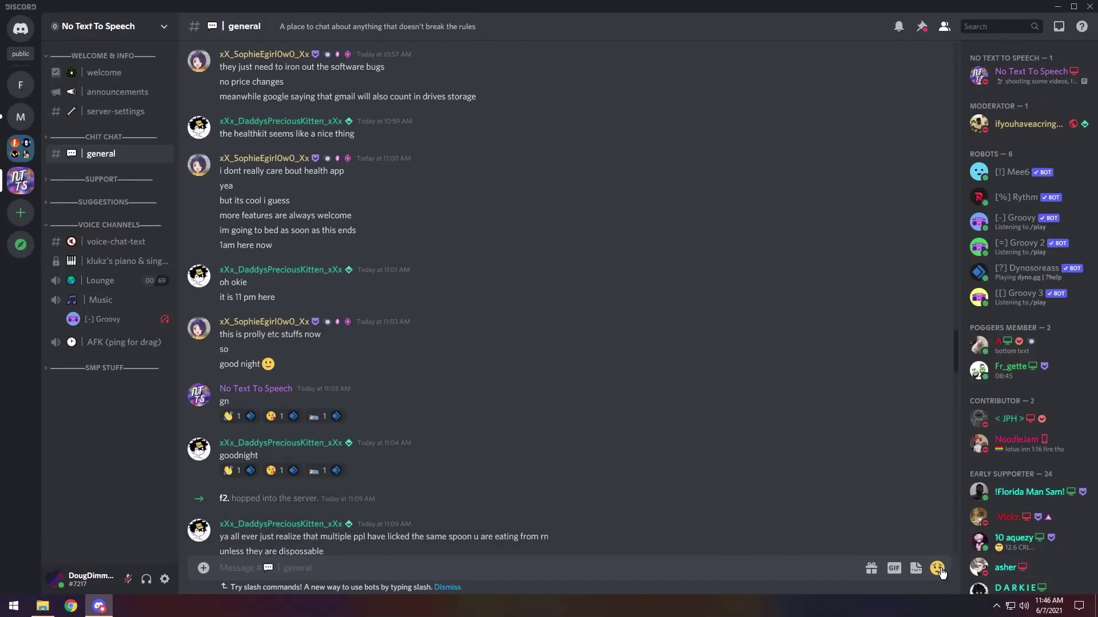
- Open the emoji picker in the general channel of the No Text To Speech server
{"action": "left_click", "coordinate": [937, 569]}
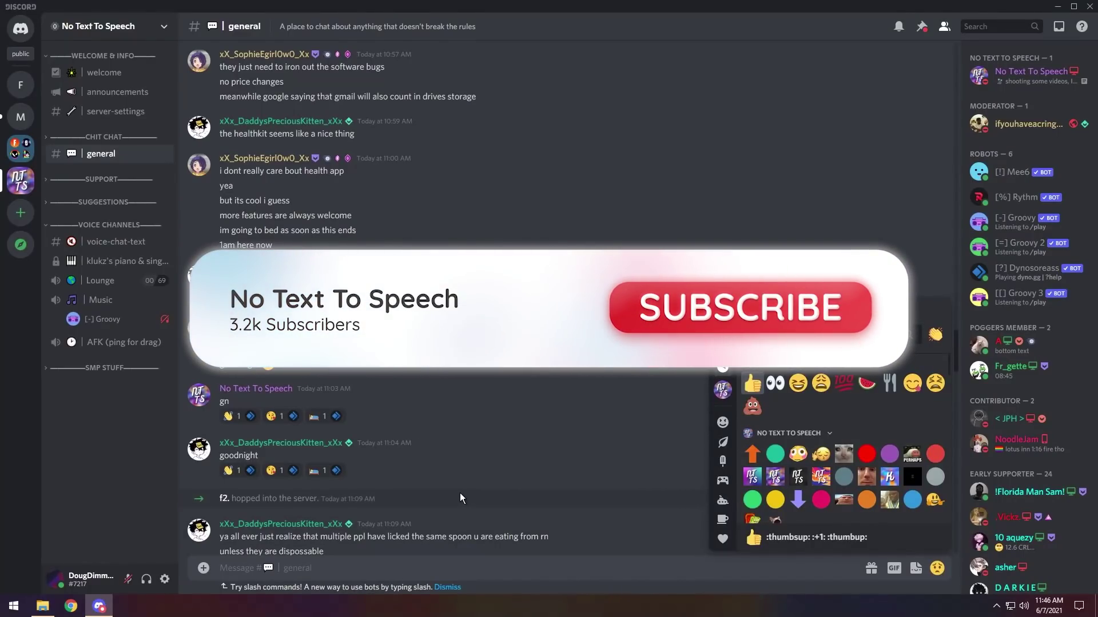
{"action": "key", "text": "ctrl+plus"}
{"action": "key", "text": "ctrl+plus"}
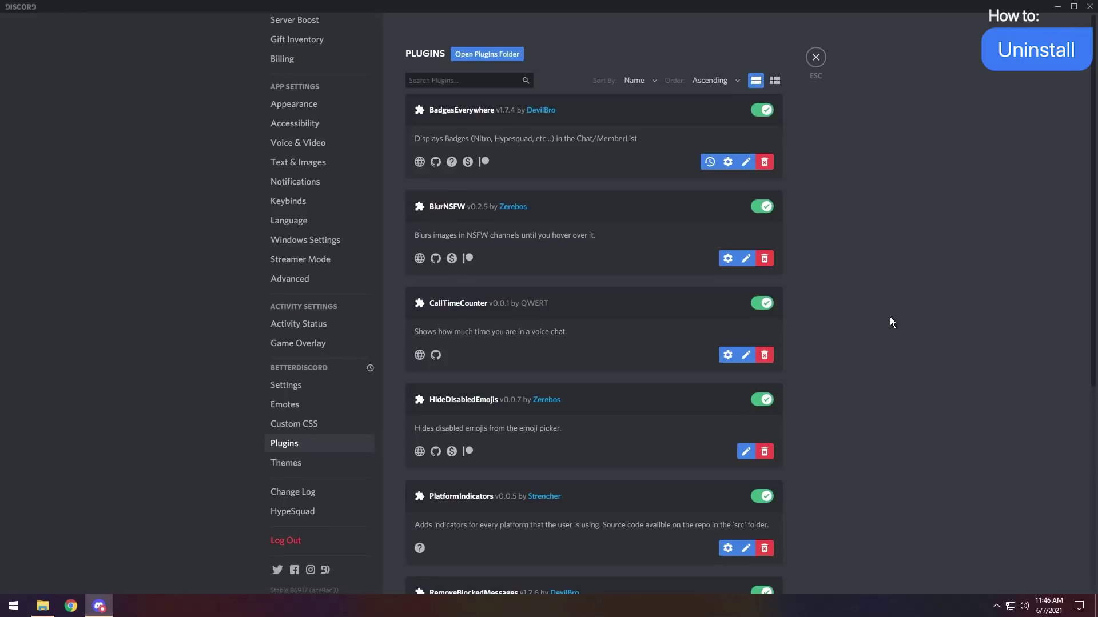
- Delete the BadgesEverywhere plugin and bring up the BetterDiscord plugins folder in File Explorer
{"action": "left_click", "coordinate": [765, 164]}
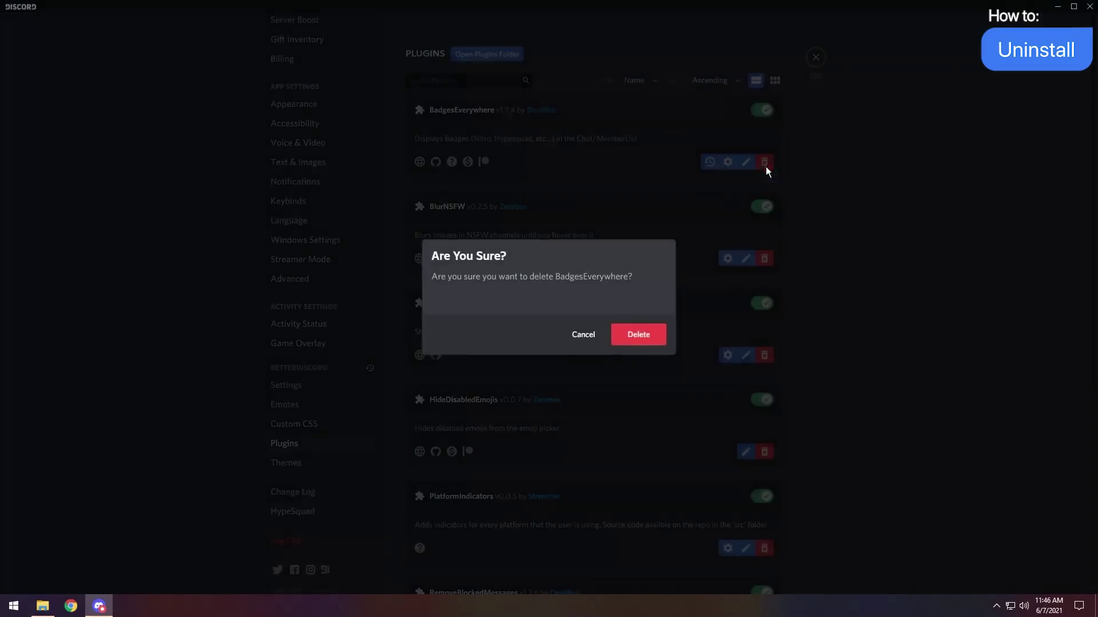
{"action": "left_click", "coordinate": [639, 334]}
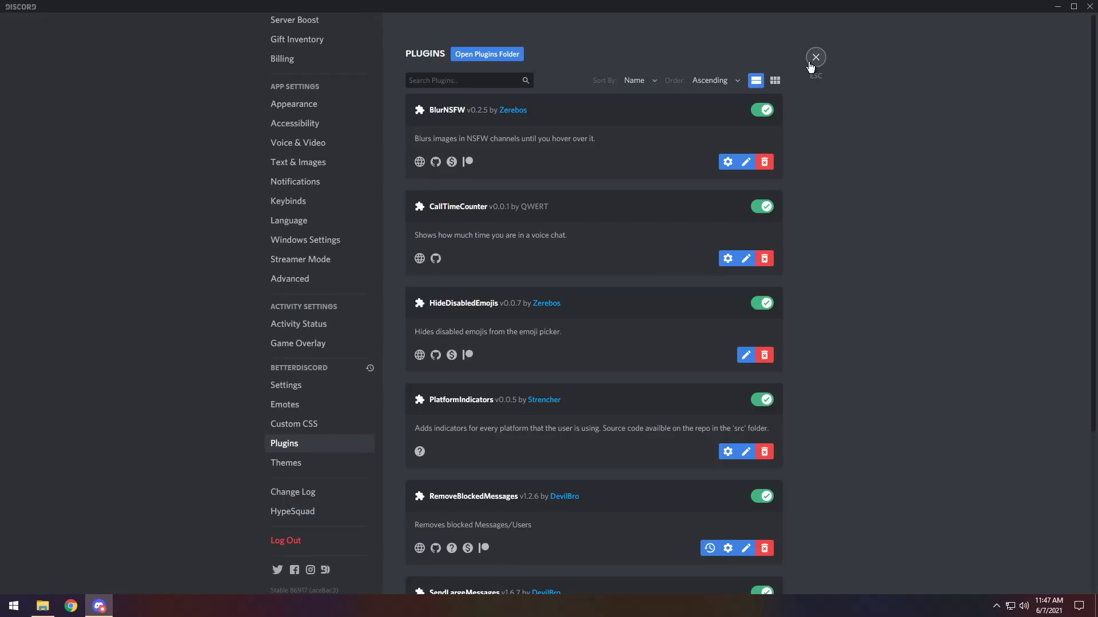
{"action": "left_click", "coordinate": [479, 59]}
{"action": "mouse_move", "coordinate": [43, 606]}
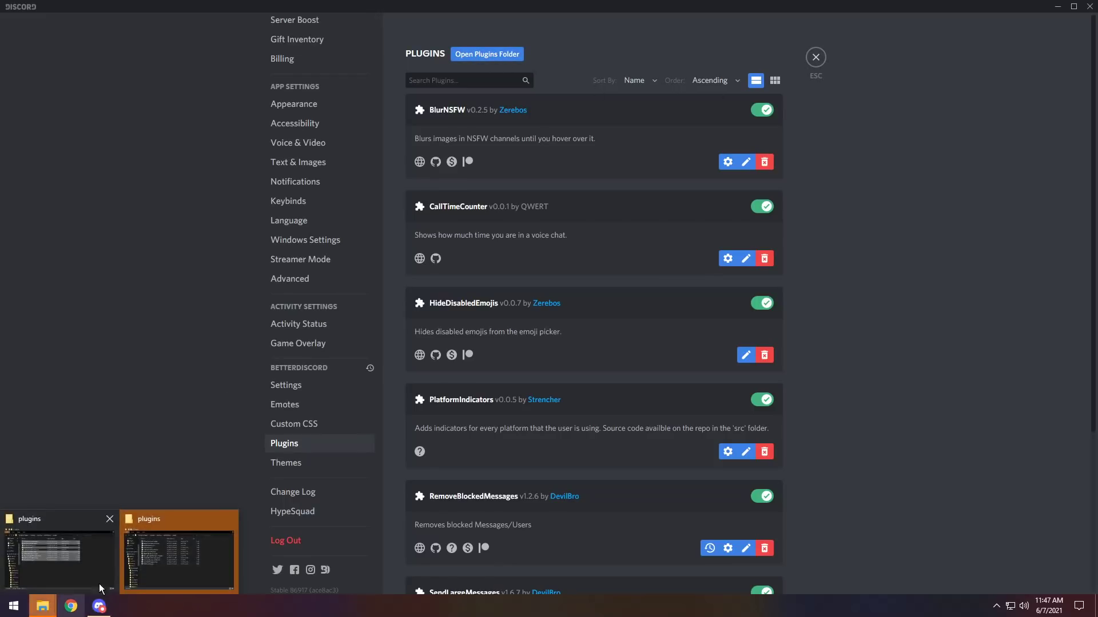
{"action": "left_click", "coordinate": [152, 562]}
{"action": "left_click_drag", "start_coordinate": [206, 148], "coordinate": [449, 120]}
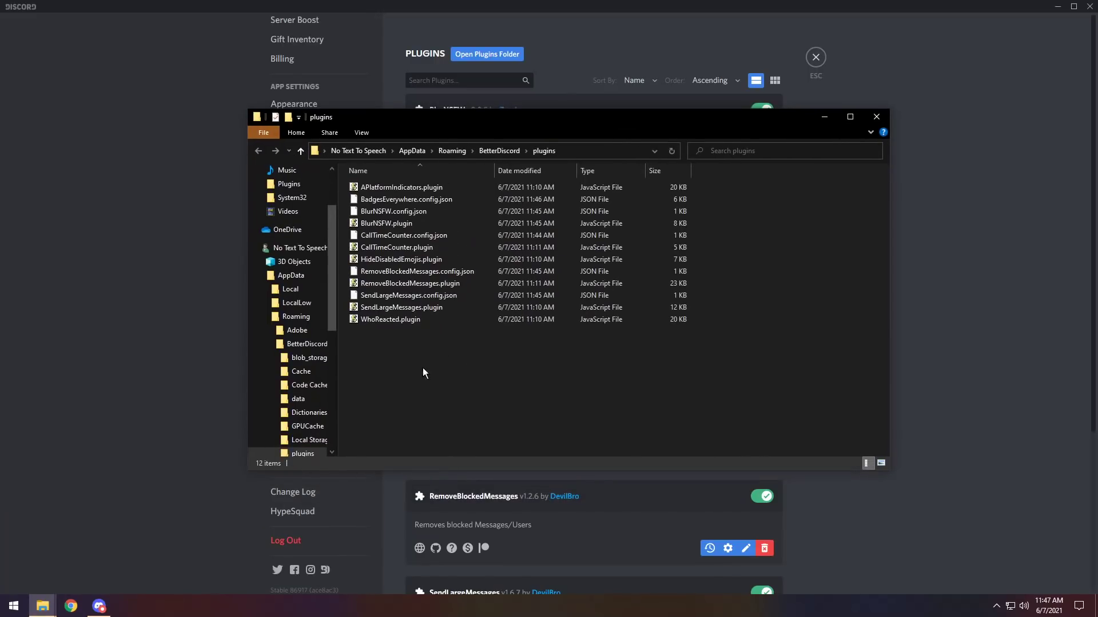
- Delete all files in the BetterDiscord plugins folder and close that folder window
{"action": "left_click_drag", "start_coordinate": [414, 395], "coordinate": [400, 174]}
{"action": "key", "text": "Delete"}
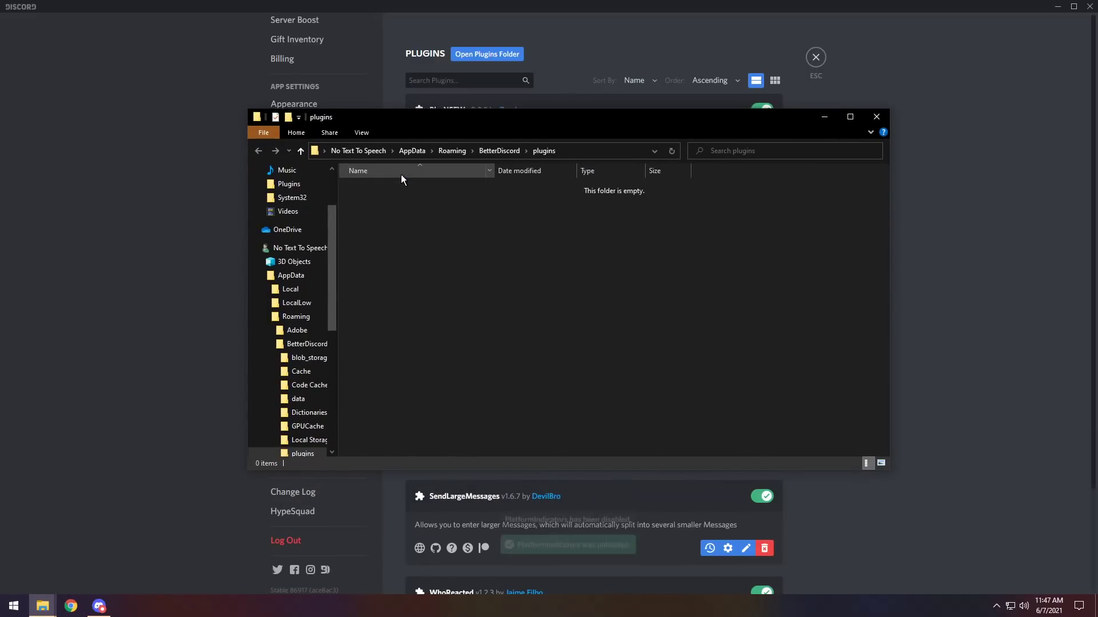
{"action": "left_click_drag", "start_coordinate": [679, 118], "coordinate": [623, 256]}
{"action": "left_click", "coordinate": [819, 254]}
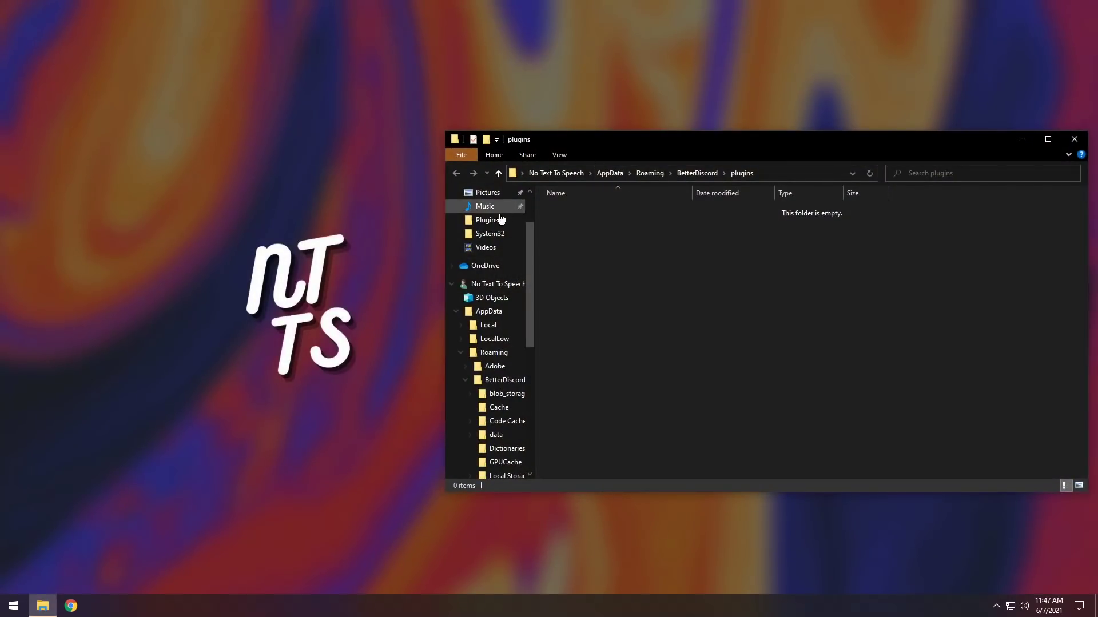
- Open the Downloads folder and launch the BetterDiscord-Windows installer
{"action": "scroll", "coordinate": [482, 295], "scroll_direction": "up", "scroll_amount": 3}
{"action": "left_click", "coordinate": [492, 229]}
{"action": "left_click_drag", "start_coordinate": [601, 143], "coordinate": [321, 120]}
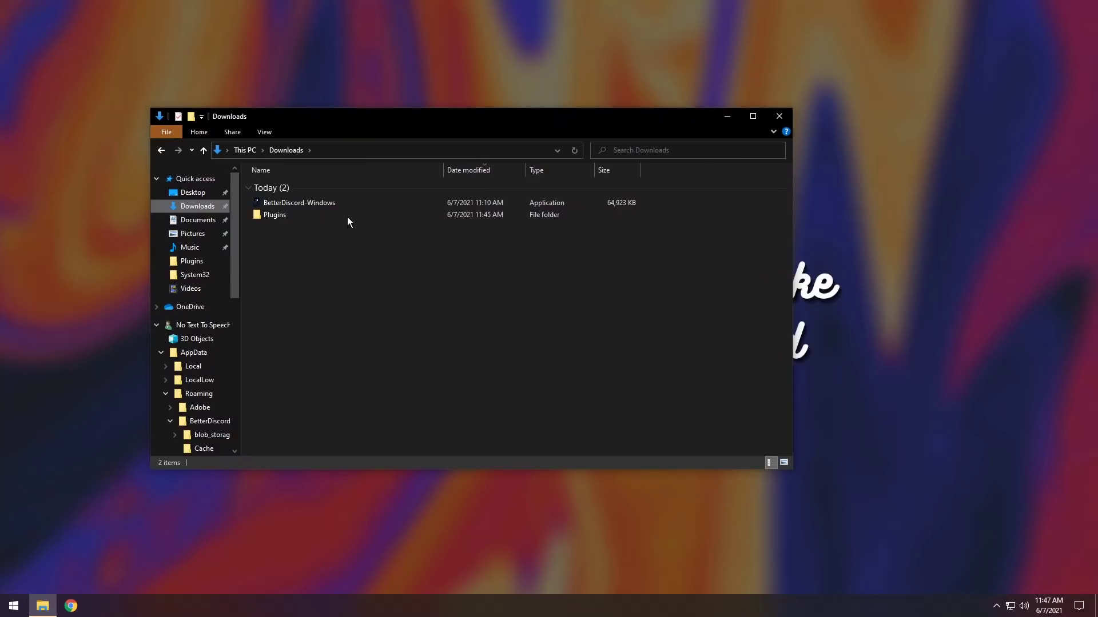
{"action": "left_click", "coordinate": [296, 207]}
{"action": "double_click", "coordinate": [297, 207]}
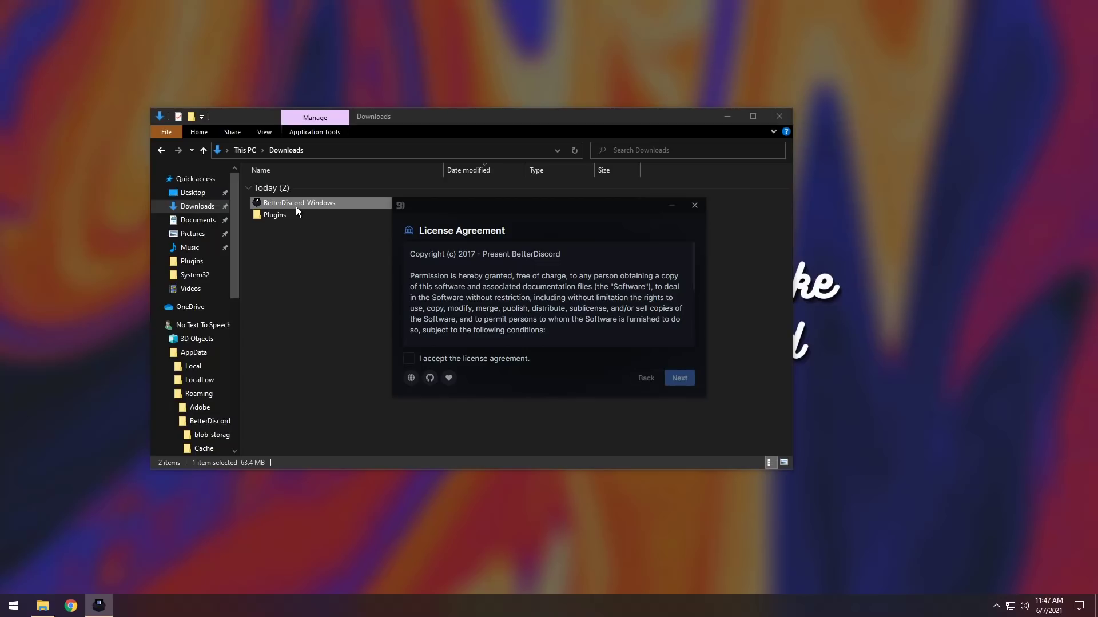
- Accept the license agreement, choose Uninstall BetterDiscord and uninstall it from the standard Discord version
{"action": "left_click", "coordinate": [407, 355]}
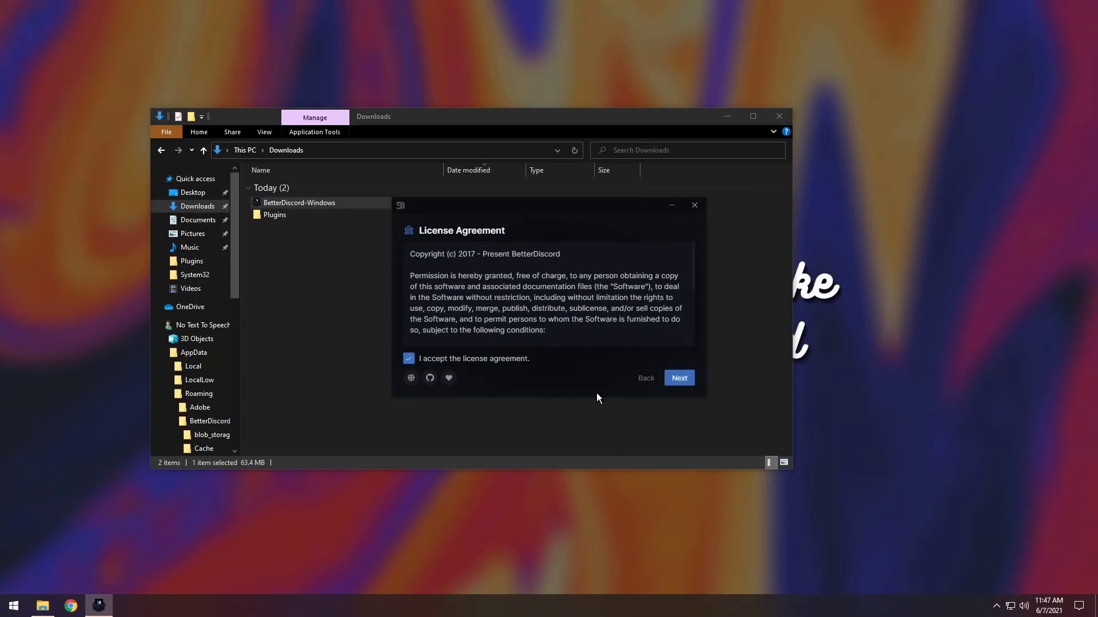
{"action": "left_click", "coordinate": [670, 383]}
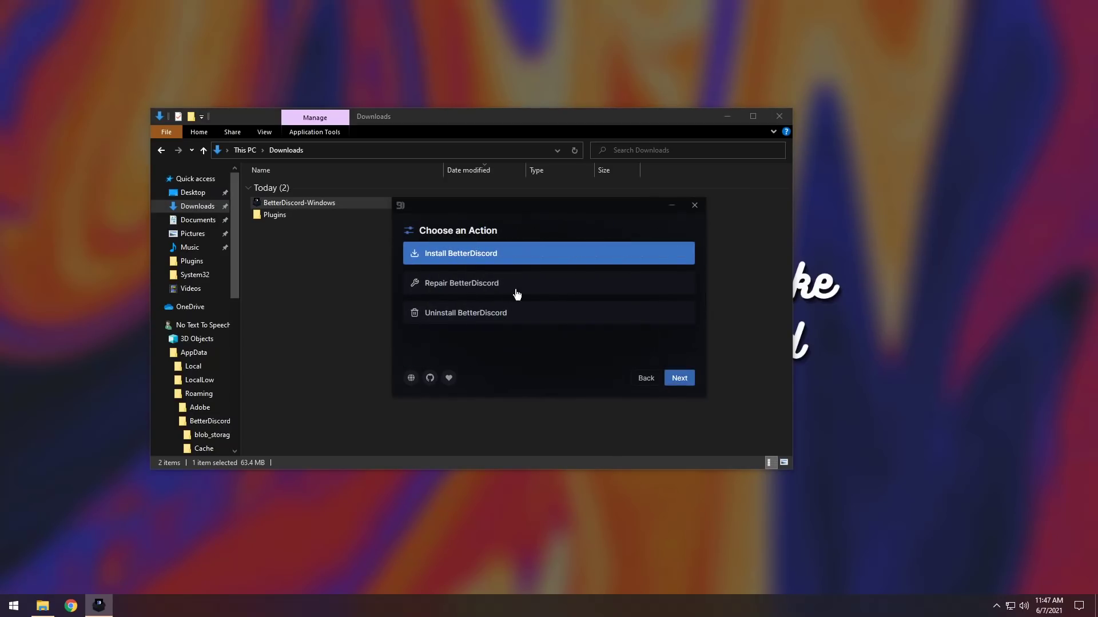
{"action": "left_click", "coordinate": [473, 315]}
{"action": "left_click", "coordinate": [683, 382]}
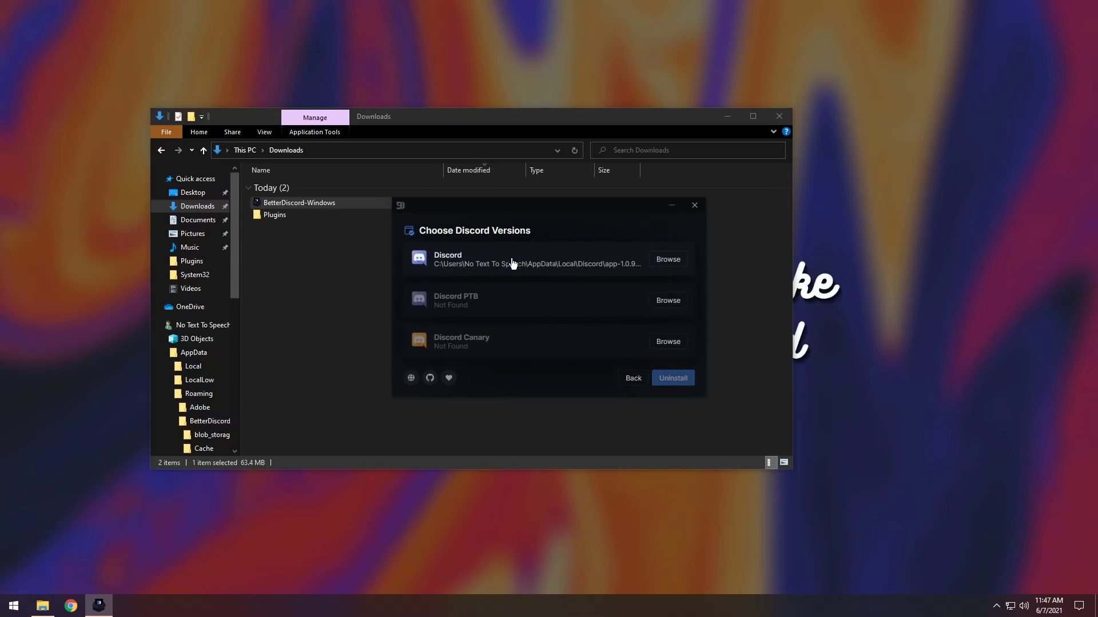
{"action": "left_click", "coordinate": [532, 260]}
{"action": "left_click", "coordinate": [666, 379]}
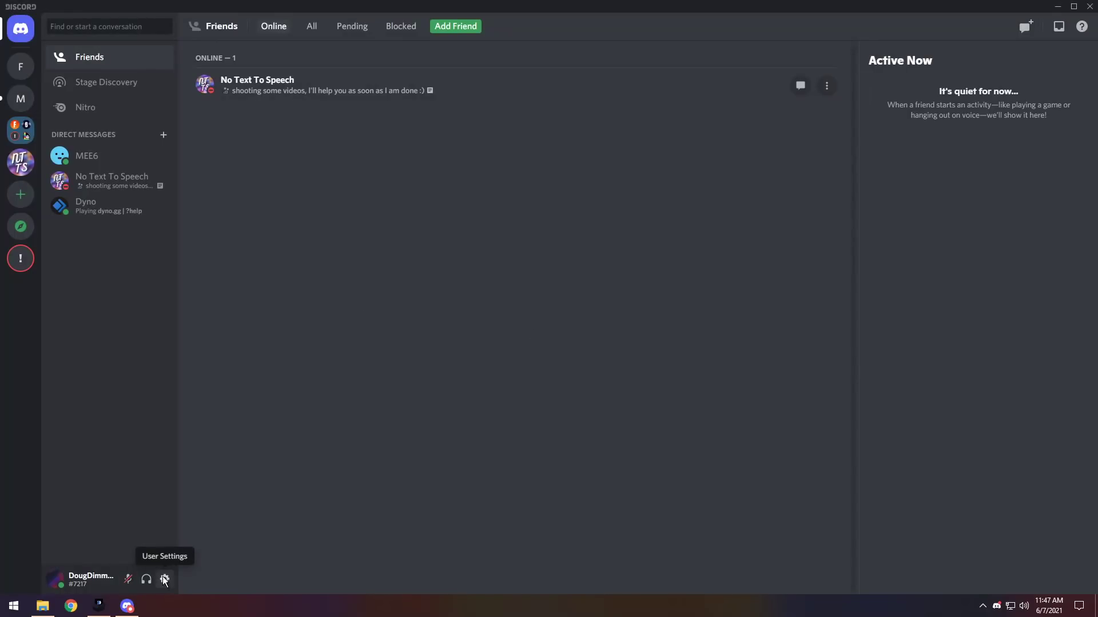
- Check the user settings in Discord for a remaining BetterDiscord section
{"action": "left_click", "coordinate": [164, 578]}
{"action": "scroll", "coordinate": [247, 398], "scroll_direction": "down", "scroll_amount": 2}
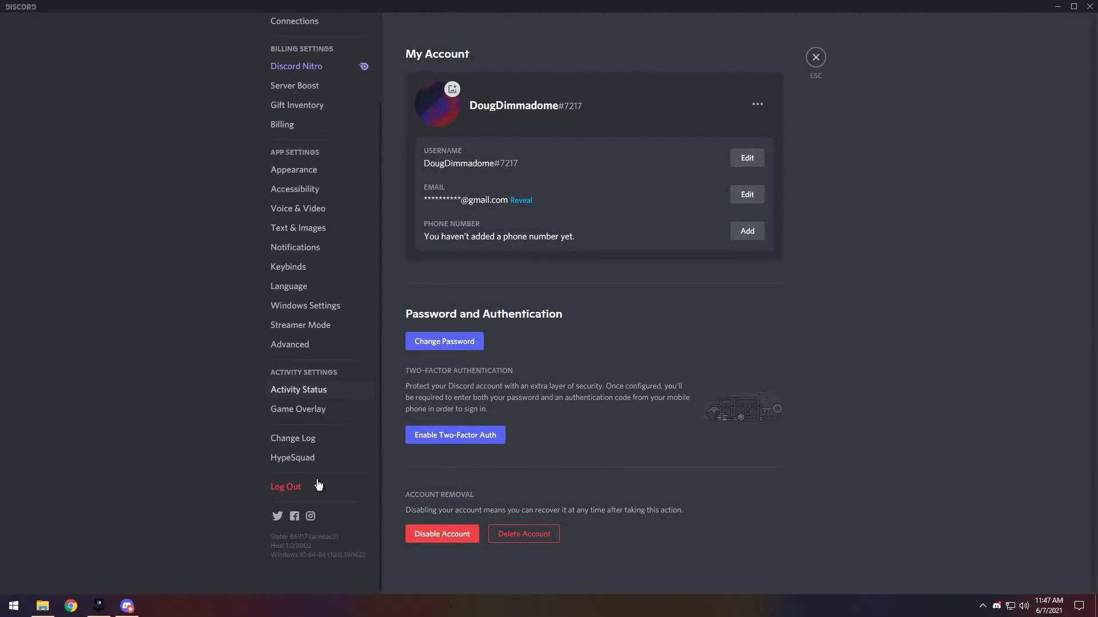